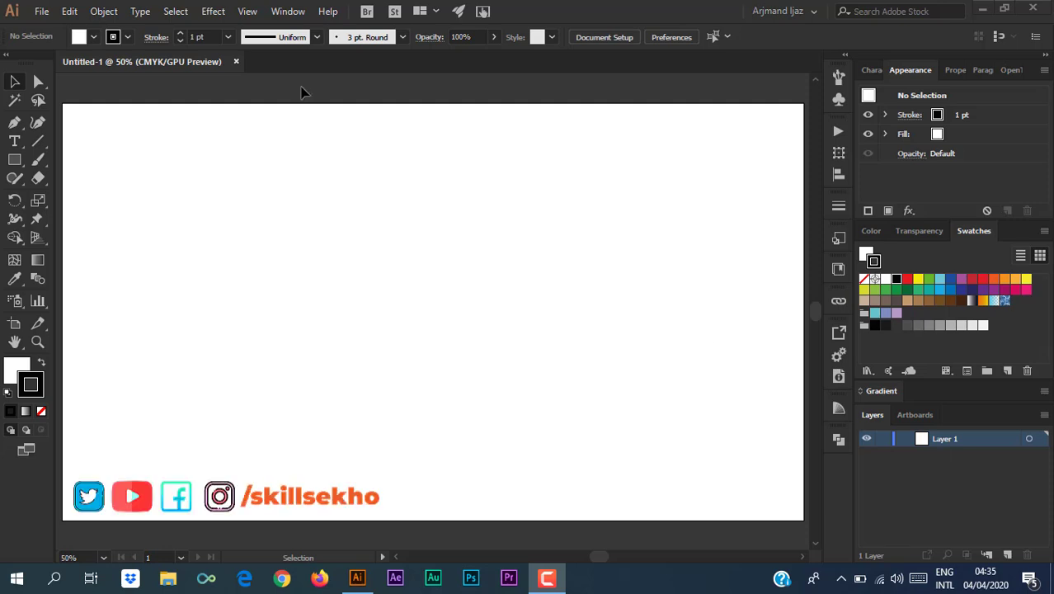
Skip the new document and open the Desktop photo 20200404_042952.jpg as its own document.
click(43, 13)
click(65, 34)
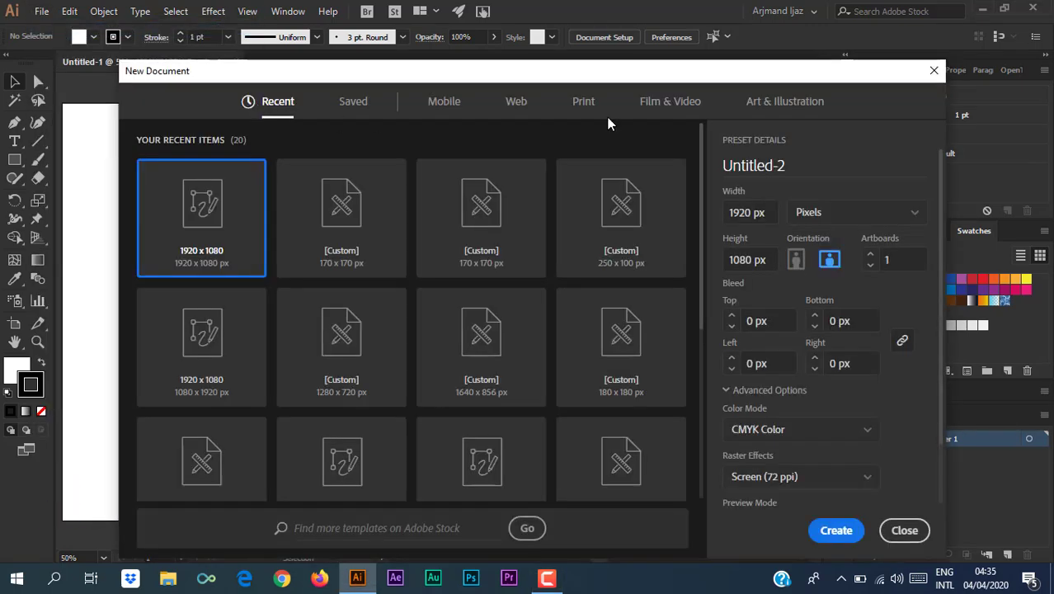
key(Escape)
click(41, 11)
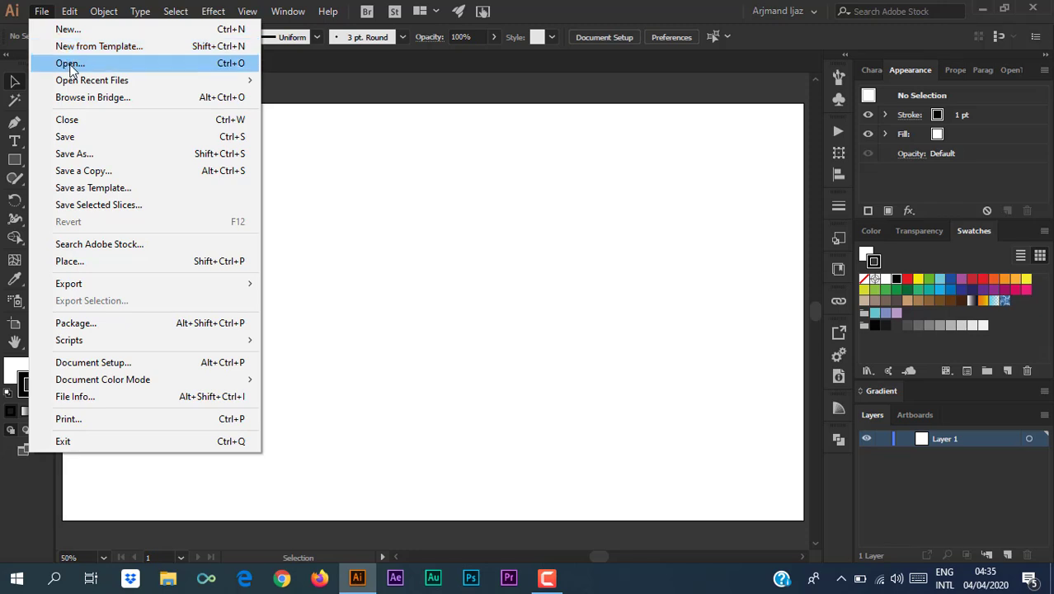
click(70, 64)
click(394, 153)
click(516, 373)
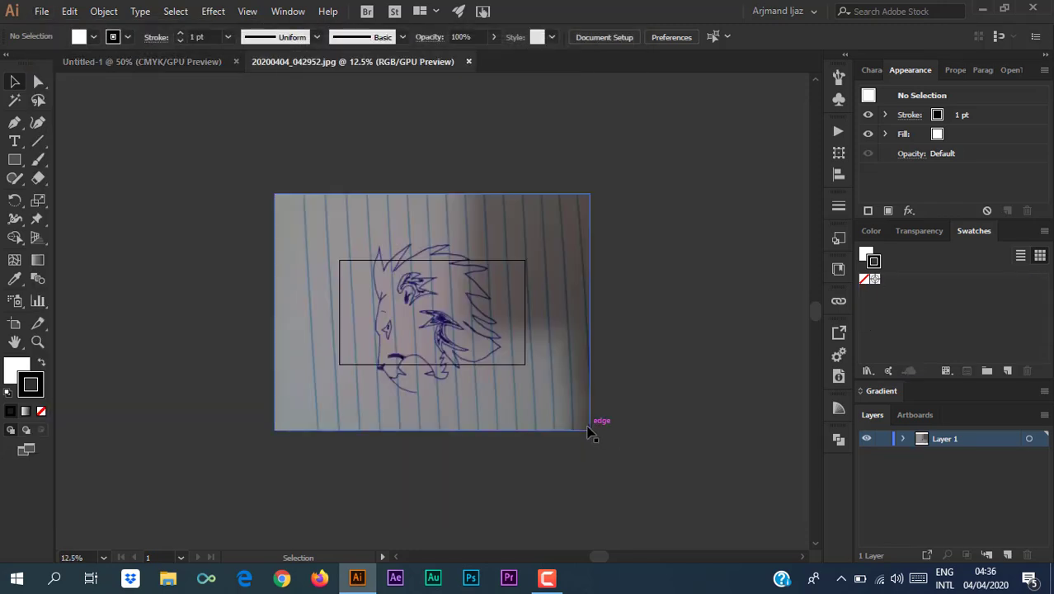
click(589, 429)
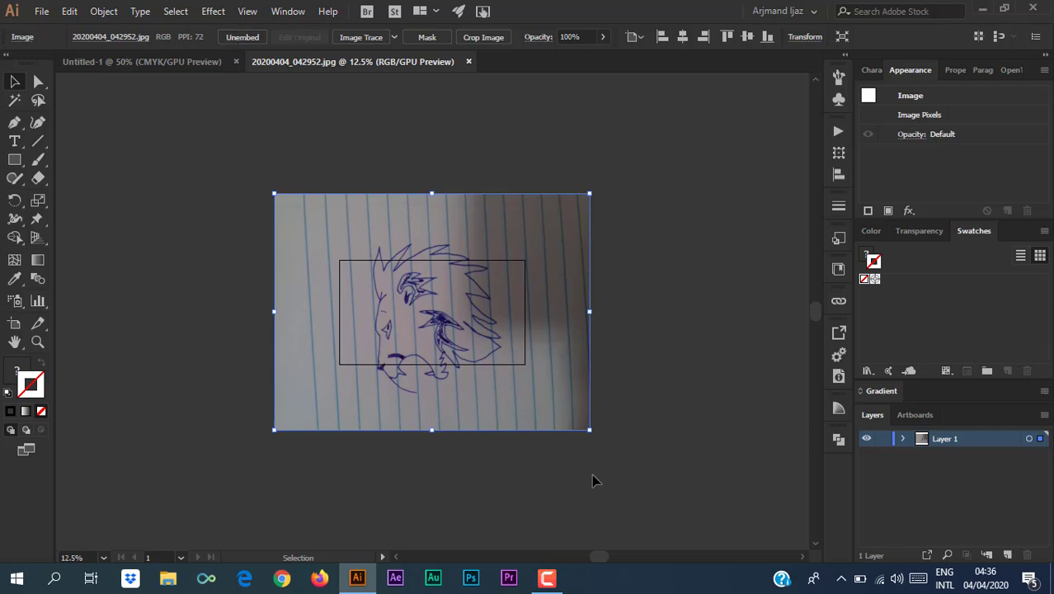
Scale the sketch photo over the artboard and make Layer 1 a dimmed, locked template.
drag(613, 389, 524, 323)
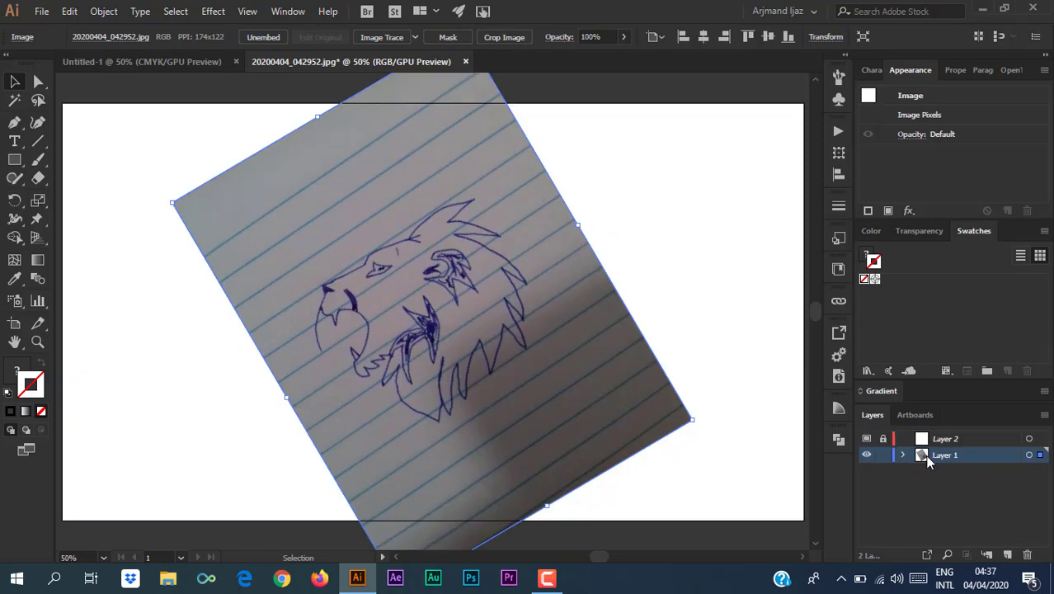
click(1044, 415)
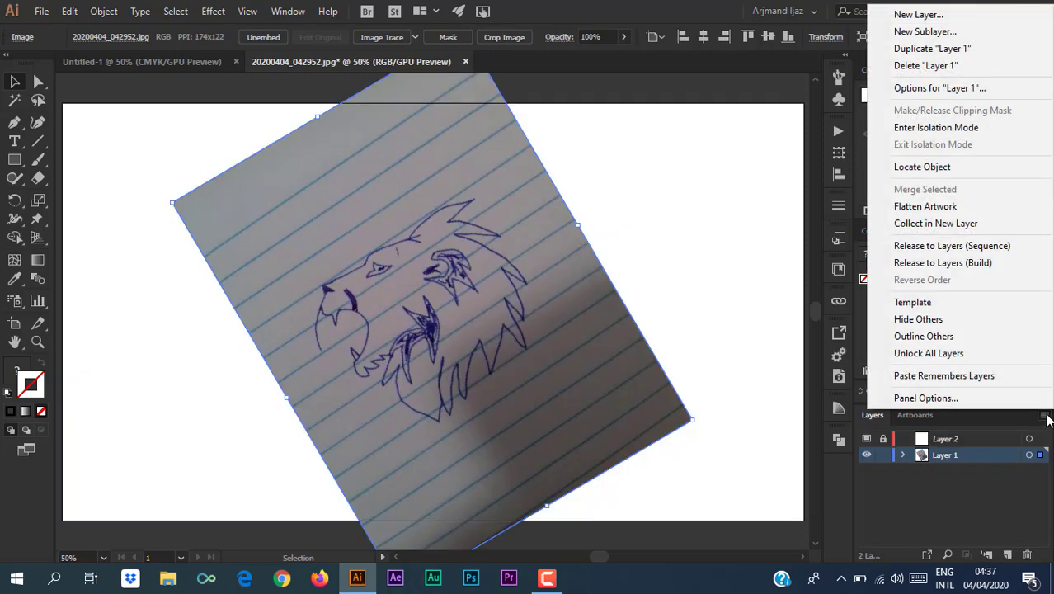
click(892, 299)
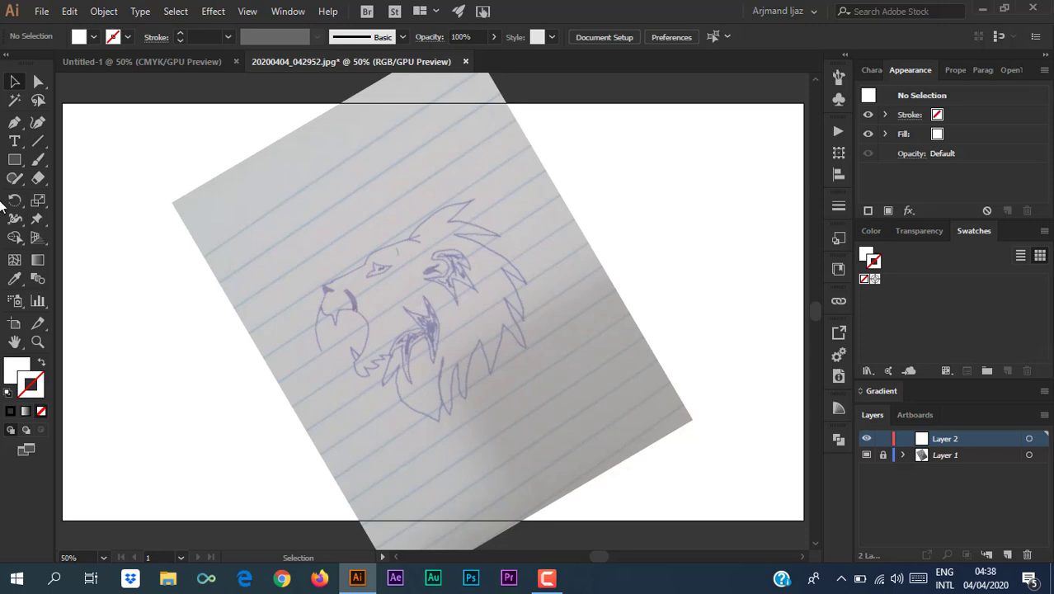
Start a Pen path at the lion's nose along the snout and brow, black stroke, no fill.
click(15, 122)
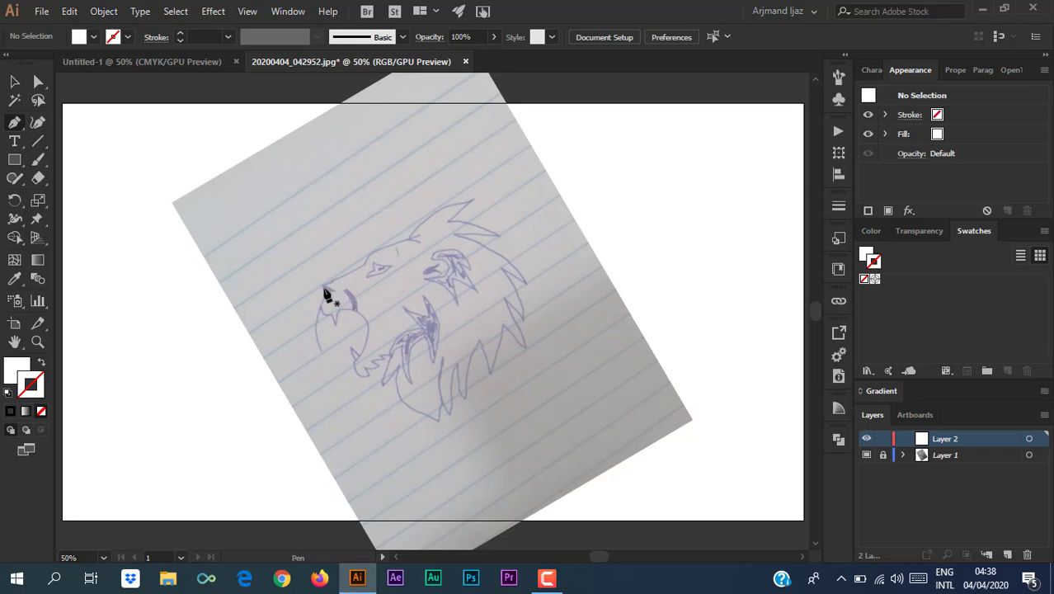
key(ctrl+plus)
key(ctrl+plus)
click(212, 261)
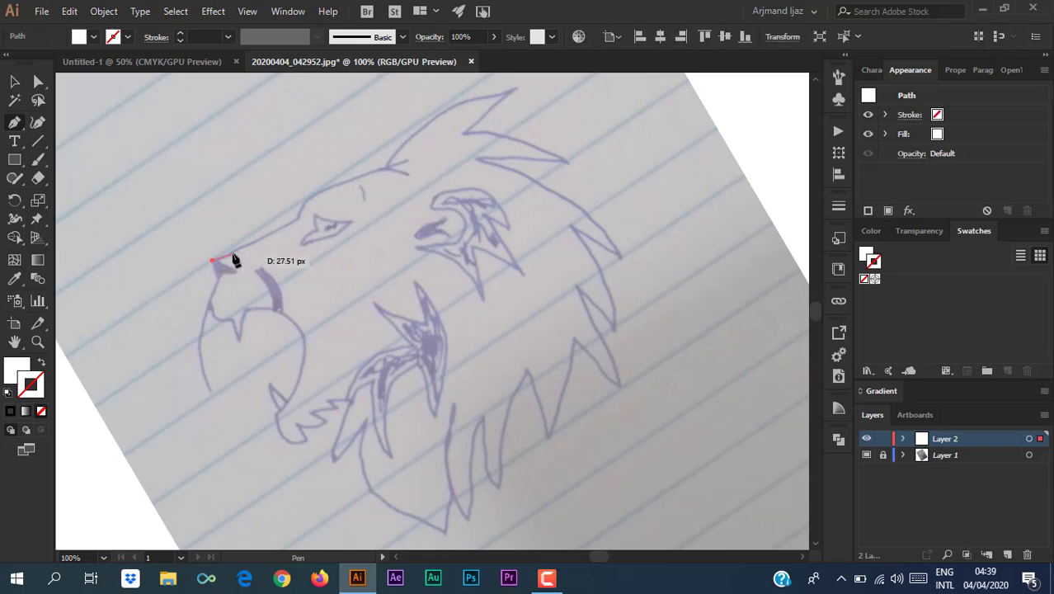
key(ctrl+plus)
key(ctrl+plus)
click(491, 286)
click(683, 186)
key(ctrl+minus)
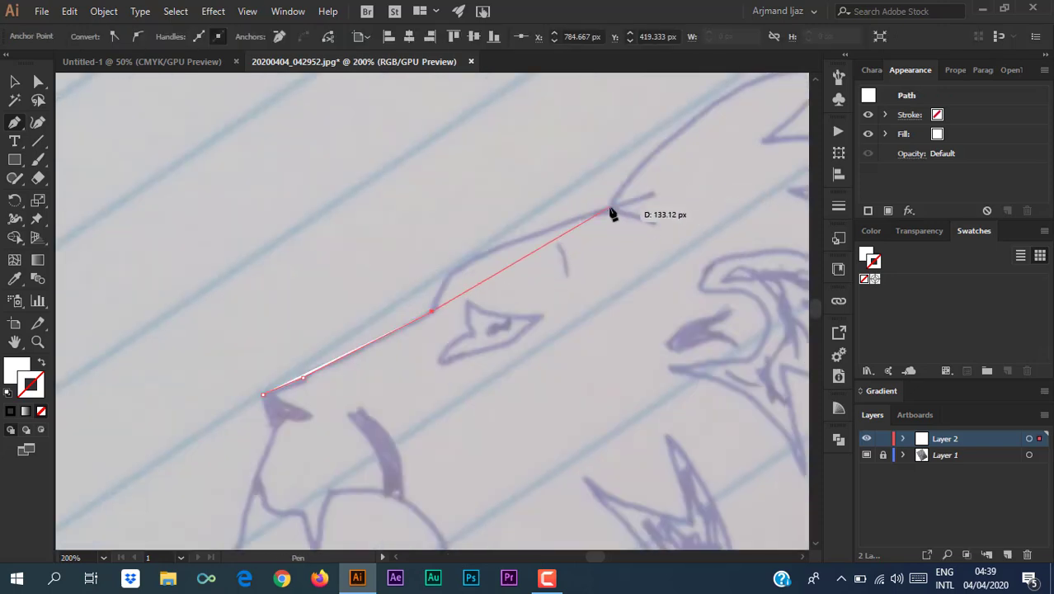
mouse_move(605, 211)
mouse_down()
mouse_move(748, 200)
mouse_move(786, 174)
mouse_move(606, 212)
mouse_up()
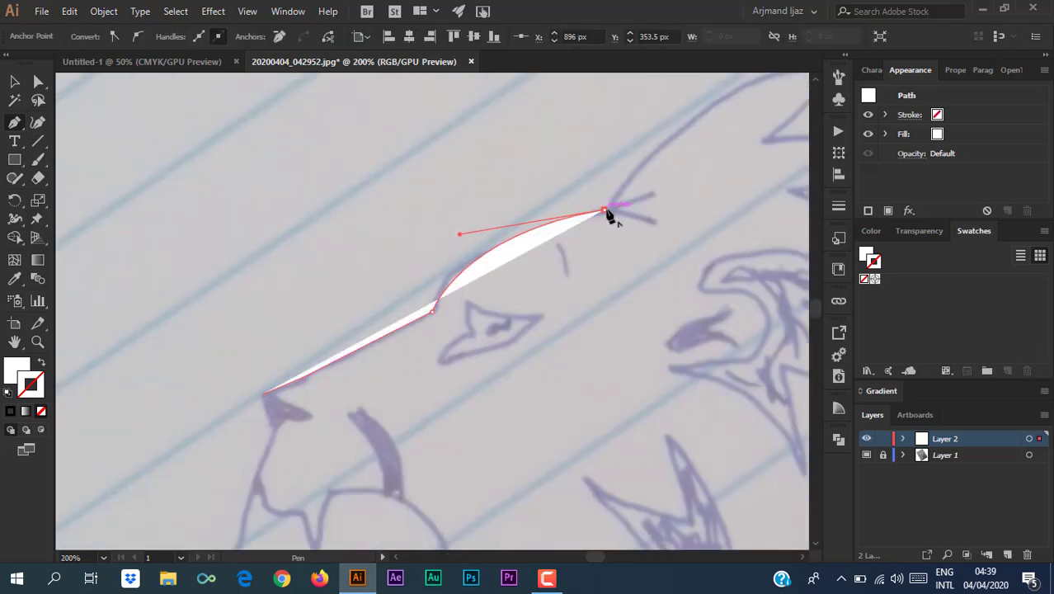
click(651, 220)
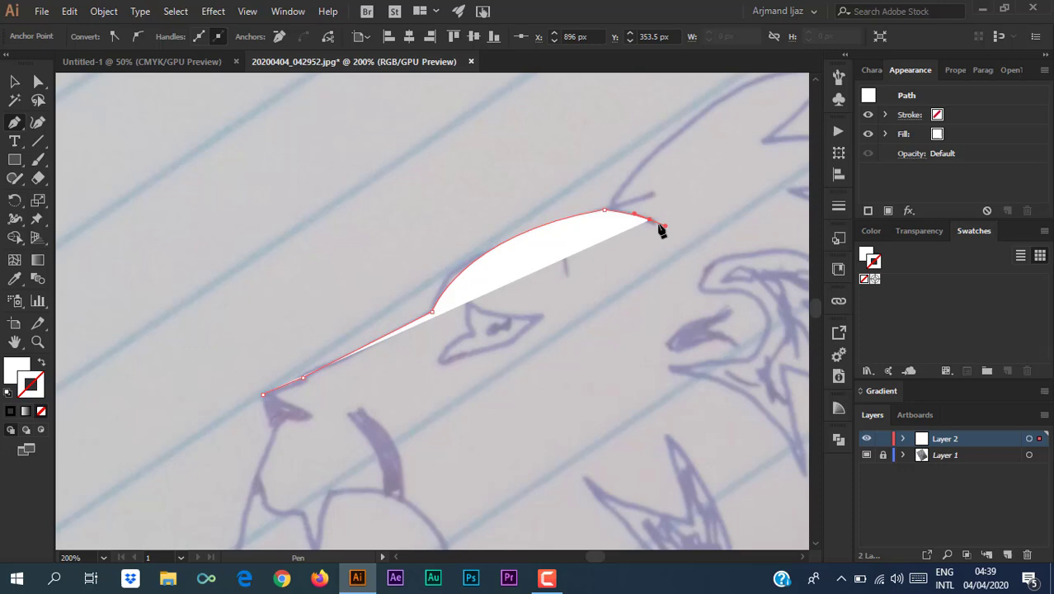
click(10, 412)
click(17, 371)
click(41, 411)
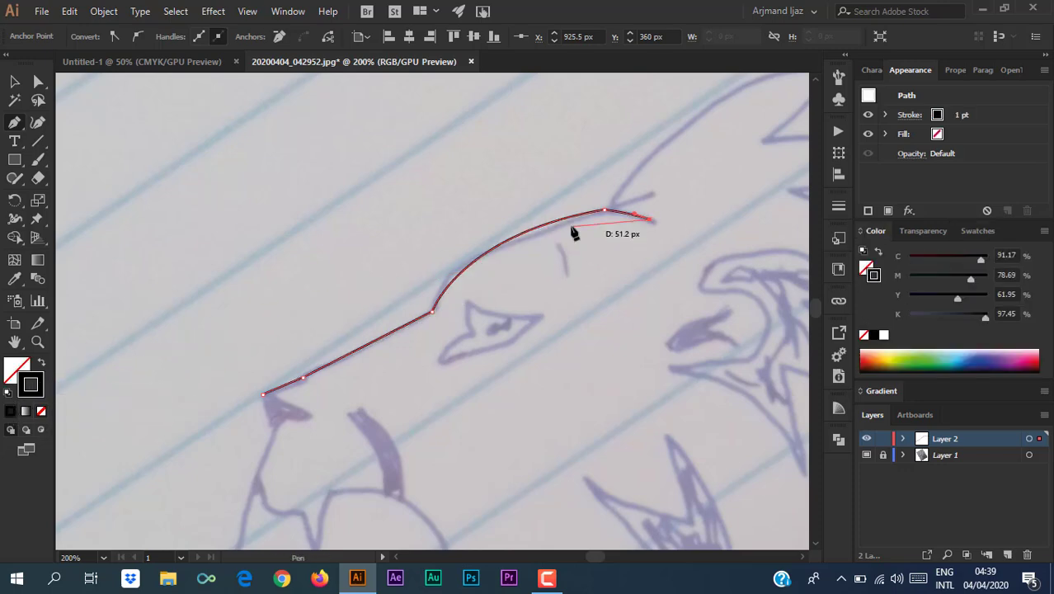
Continue the outline over the top of the head and the first right-side mane spikes.
key(ctrl+minus)
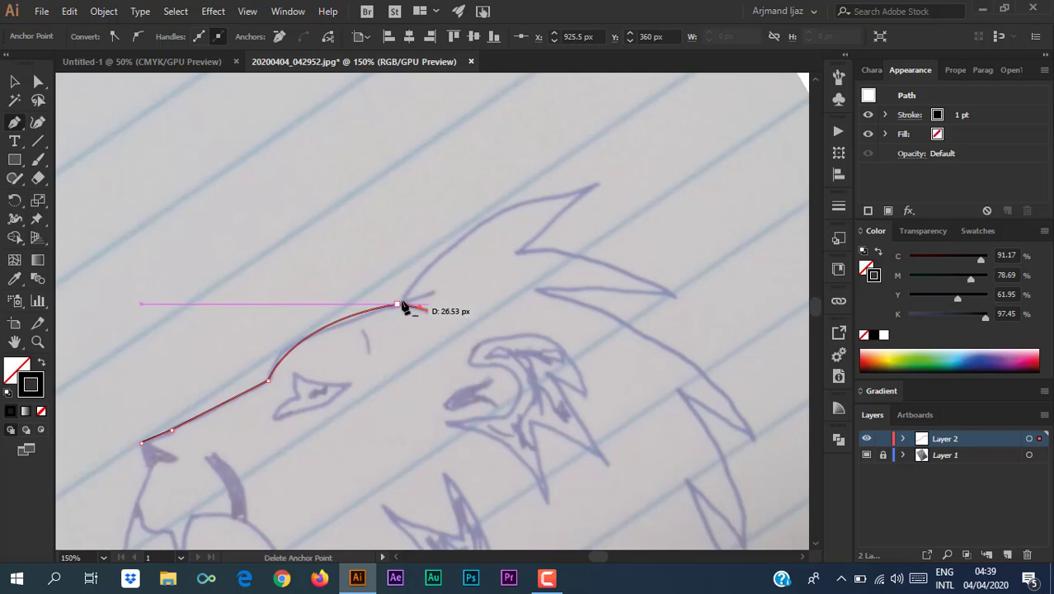
drag(404, 306, 431, 312)
drag(593, 187, 732, 169)
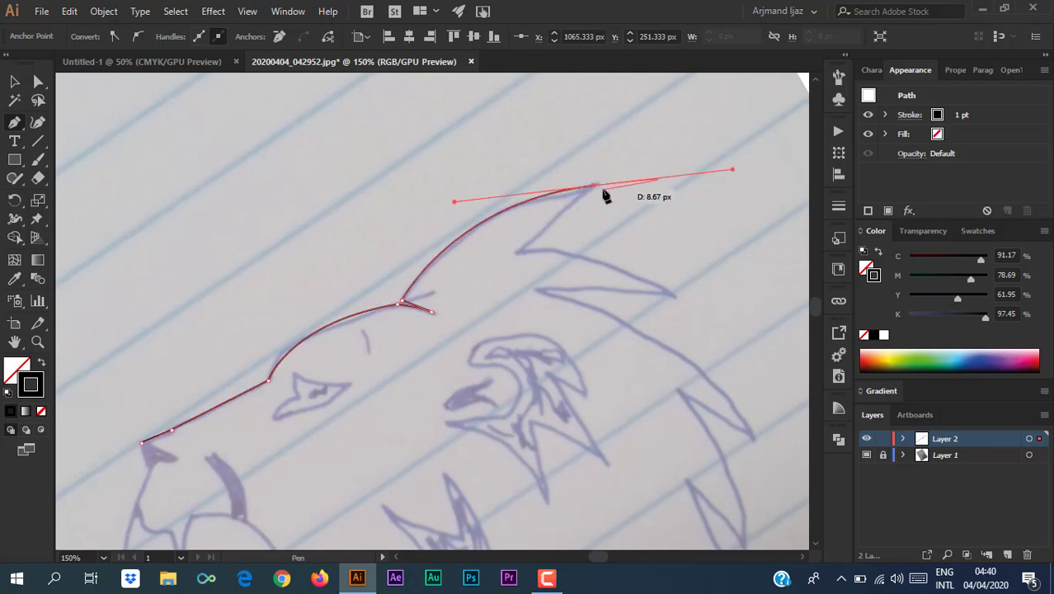
click(597, 189)
click(520, 249)
drag(672, 295, 738, 350)
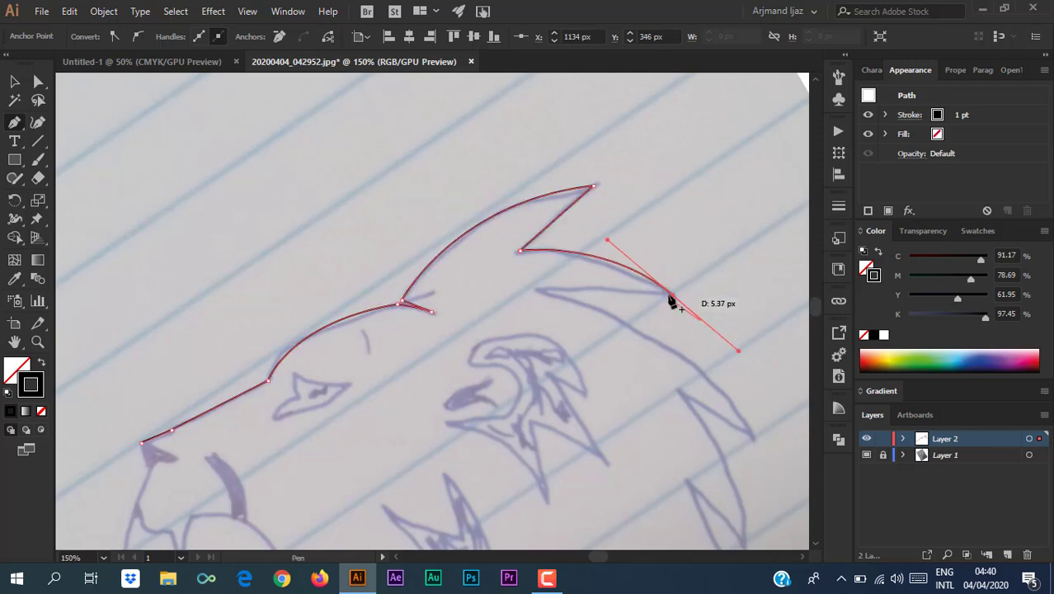
click(672, 295)
drag(536, 290, 519, 293)
click(538, 291)
drag(752, 438, 717, 488)
click(656, 367)
click(583, 322)
key(ctrl+z)
drag(582, 319, 564, 316)
click(582, 320)
Trace further mane spikes with sharp tips down the right side of the head.
scroll(628, 437, down, 1)
drag(646, 461, 643, 547)
click(647, 461)
drag(591, 392, 546, 360)
click(591, 391)
key(ctrl+minus)
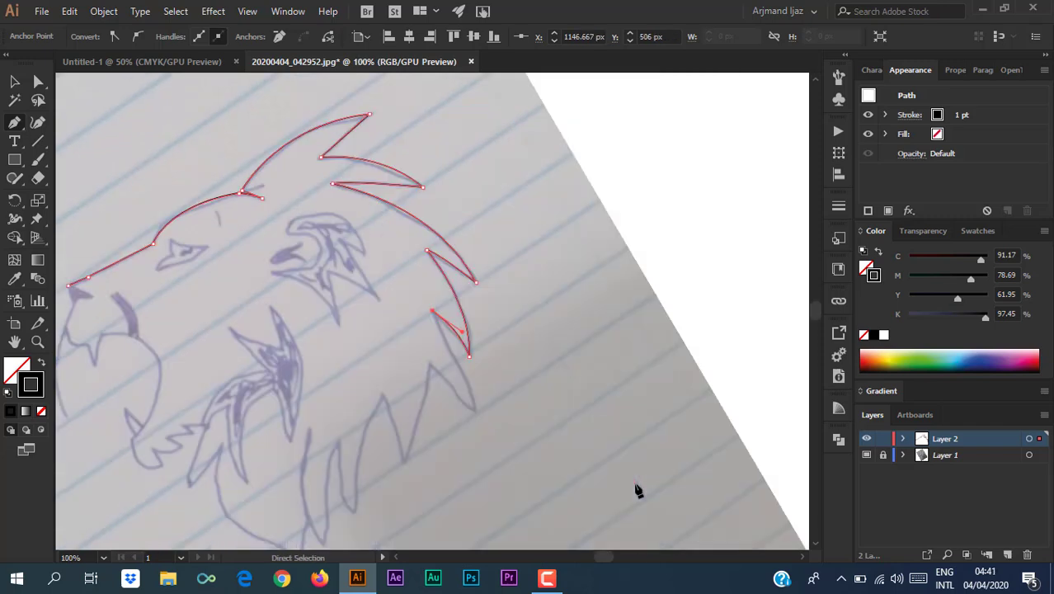
drag(437, 443, 463, 334)
drag(501, 298, 505, 344)
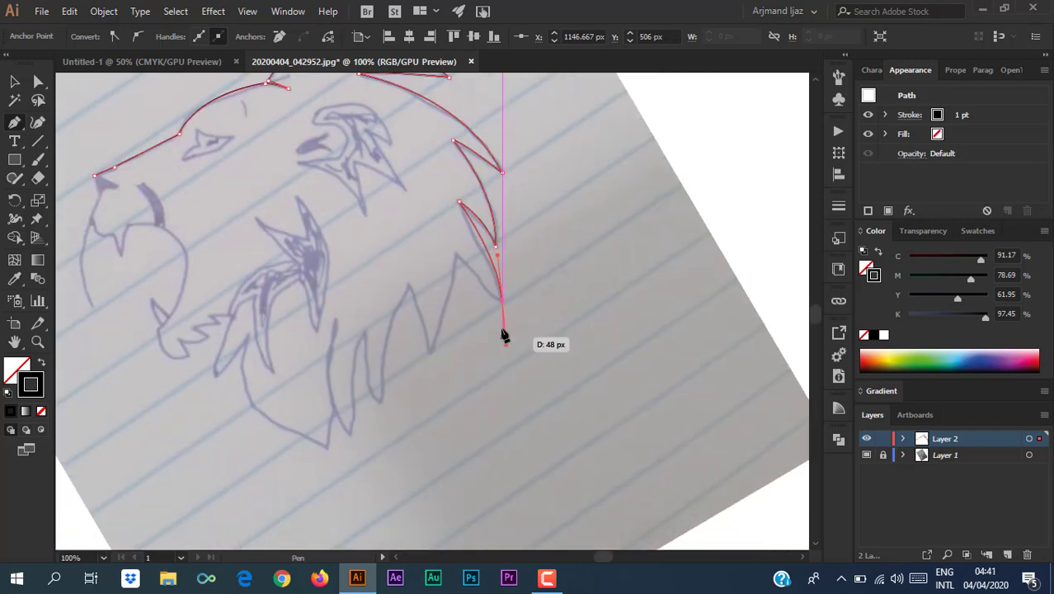
drag(456, 257, 426, 236)
click(456, 256)
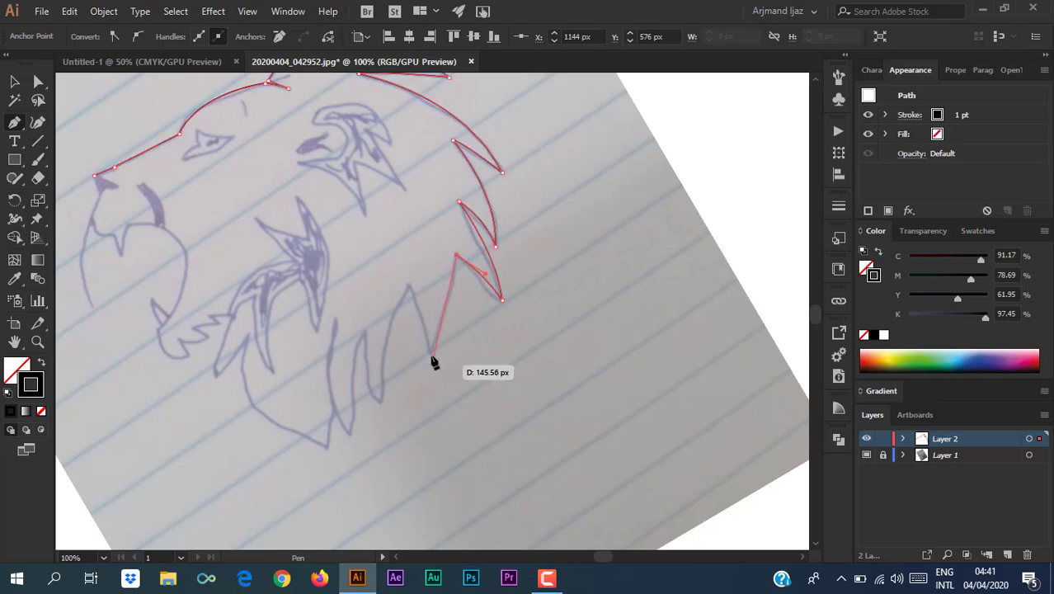
Trace the remaining lower mane spikes and finish the path.
click(431, 352)
drag(406, 285, 382, 256)
click(406, 285)
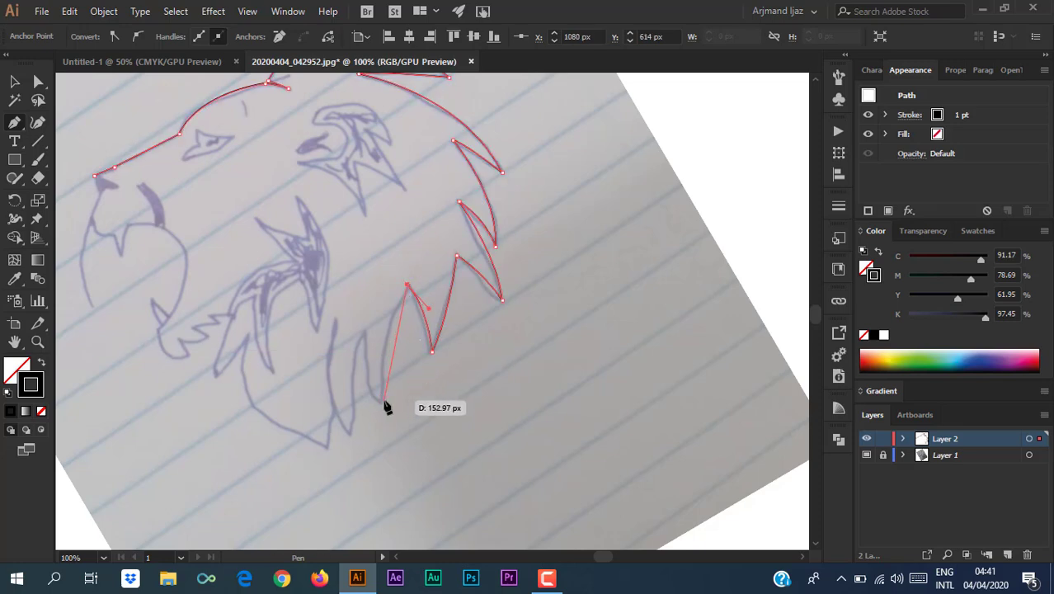
drag(384, 403, 390, 460)
drag(362, 330, 363, 267)
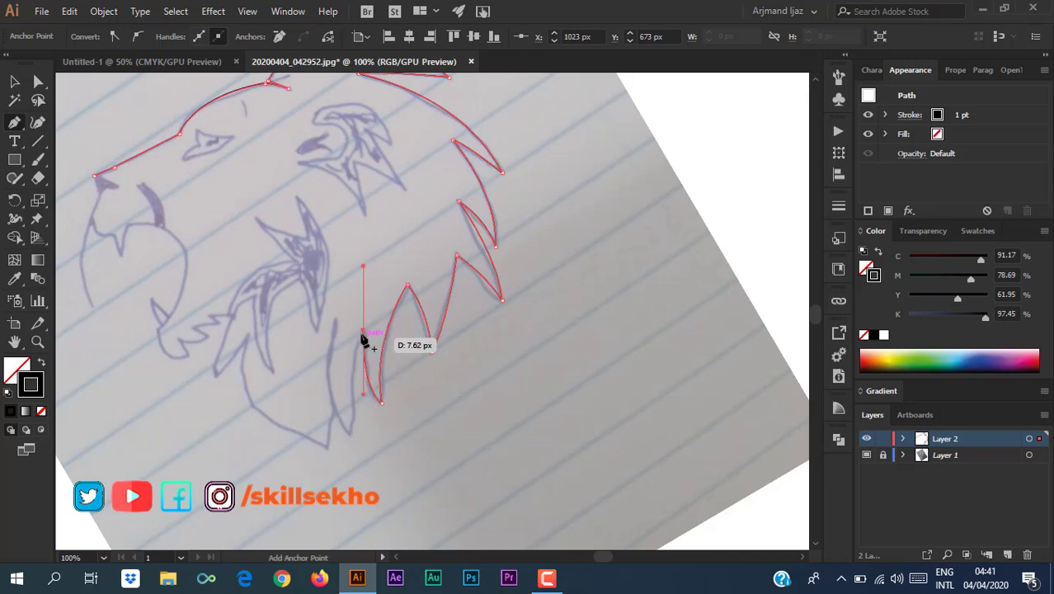
click(363, 331)
drag(349, 433, 359, 483)
click(350, 433)
drag(334, 321, 356, 249)
click(334, 320)
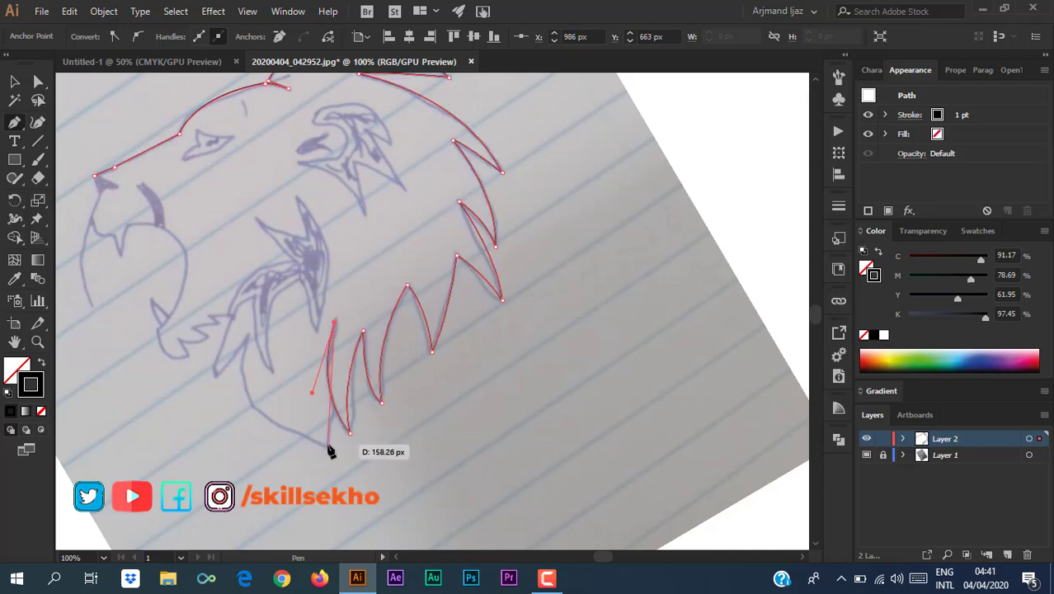
key(Escape)
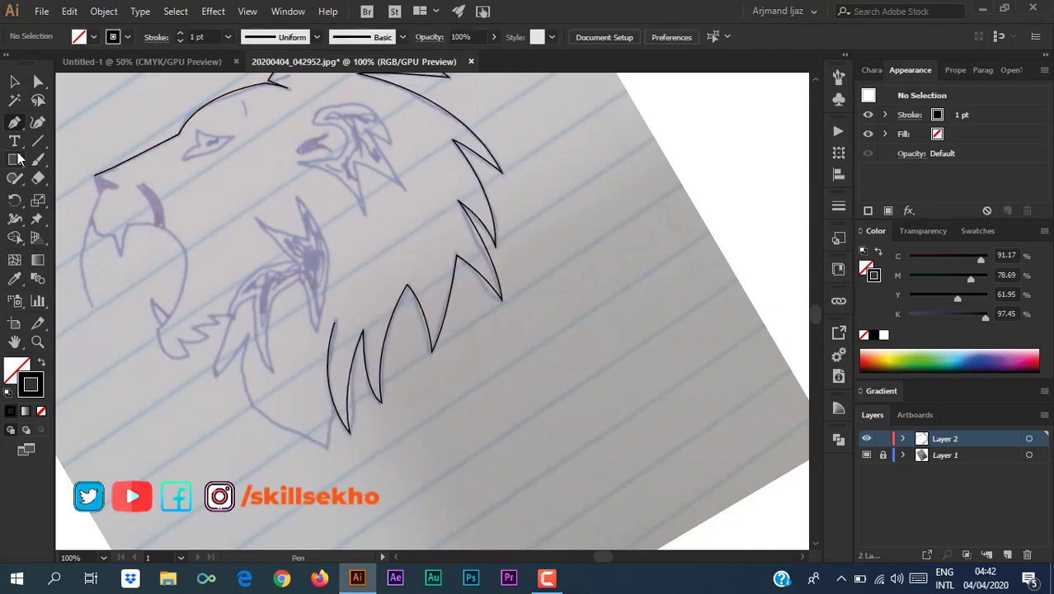
Start the jaw outline at the lower mane and curve it around the chin to the jaw fur.
click(330, 409)
drag(325, 441, 327, 460)
click(325, 447)
drag(246, 337, 273, 249)
click(247, 337)
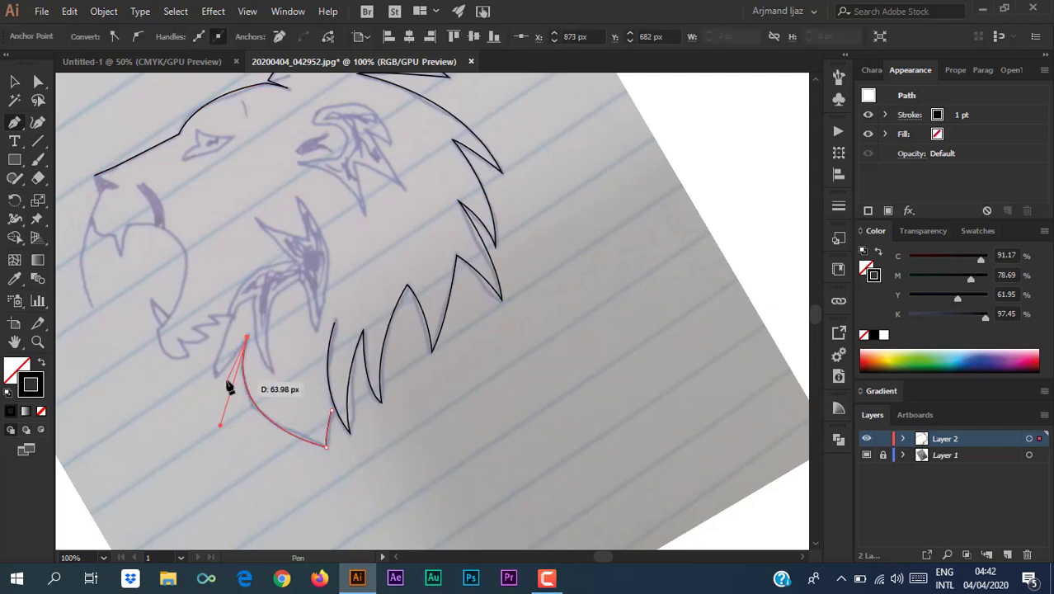
mouse_move(215, 377)
mouse_down()
mouse_move(197, 377)
mouse_move(201, 387)
mouse_up()
click(214, 377)
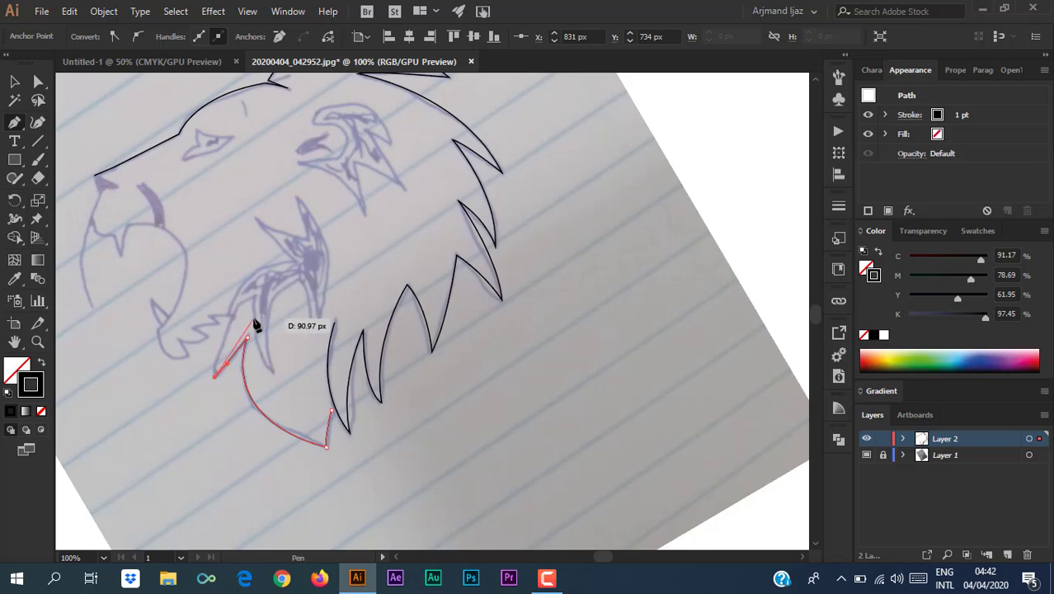
Trace the outline into the mouth along the lower fang and up the next fang.
drag(253, 297, 289, 287)
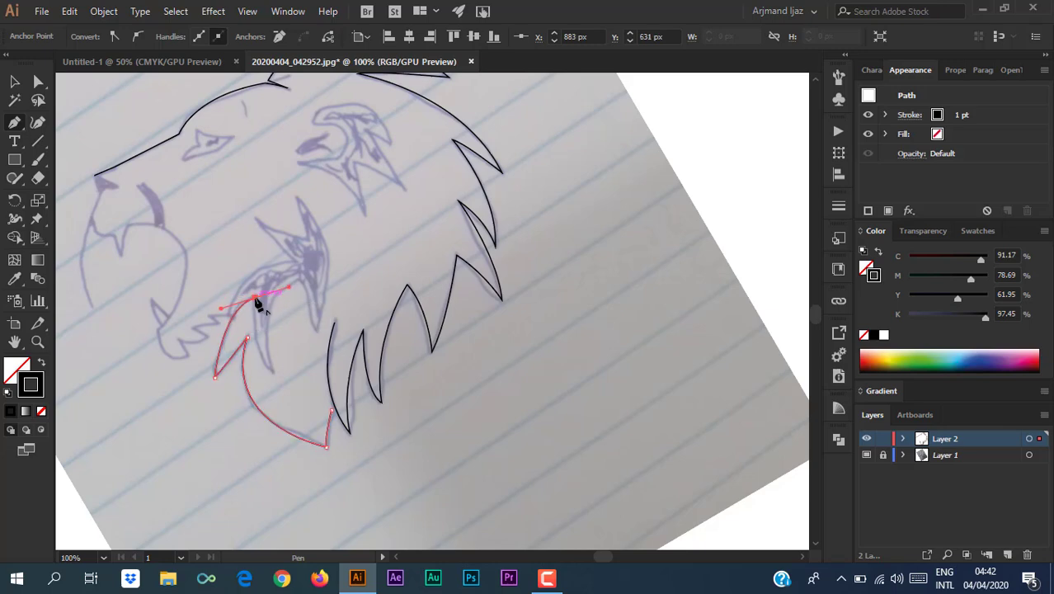
click(254, 297)
drag(273, 372, 298, 387)
click(273, 372)
drag(298, 281, 348, 269)
click(297, 282)
drag(314, 330, 318, 357)
click(314, 329)
drag(331, 251, 286, 196)
click(332, 252)
Continue around the upper fang tip, the upper lip and the mouth corner.
click(298, 197)
drag(307, 238, 304, 252)
click(307, 238)
drag(256, 218, 245, 204)
click(256, 219)
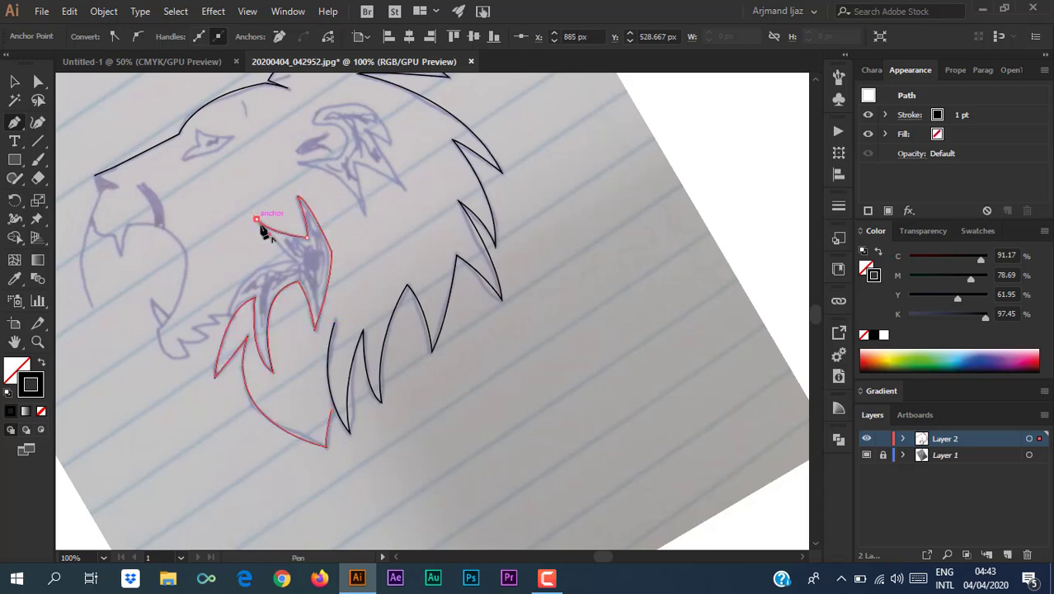
drag(293, 261, 305, 268)
click(294, 262)
drag(227, 313, 212, 371)
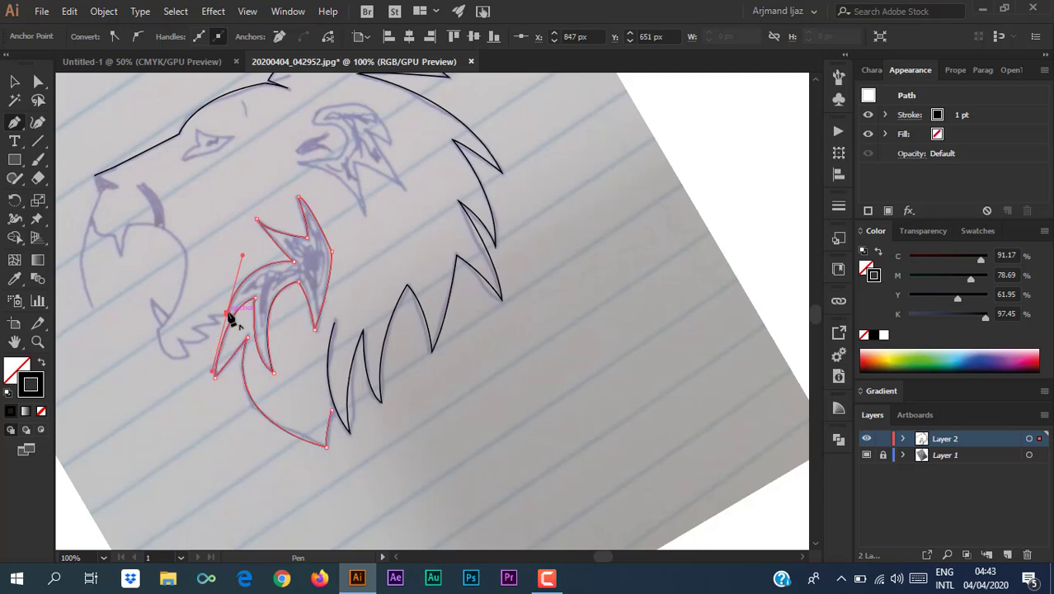
click(227, 313)
At 400% zoom, trace the jaw fur spikes and the lower jaw curve around the chin.
key(ctrl+equal)
key(ctrl+equal)
key(ctrl+equal)
key(ctrl+equal)
drag(356, 319, 353, 322)
drag(397, 349, 401, 361)
click(397, 349)
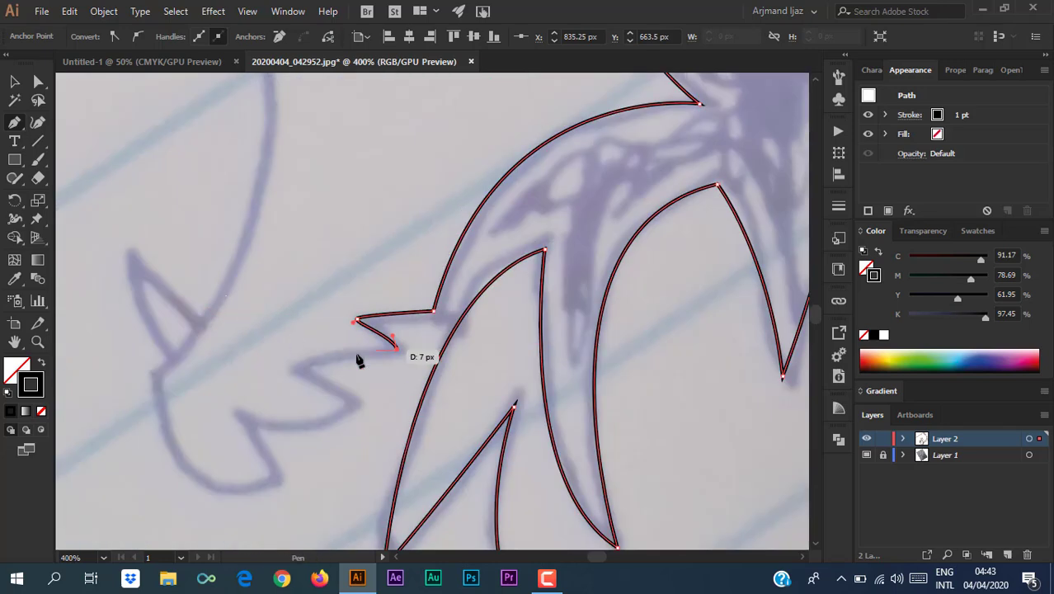
click(297, 365)
click(354, 399)
drag(241, 415, 186, 375)
drag(242, 414, 277, 484)
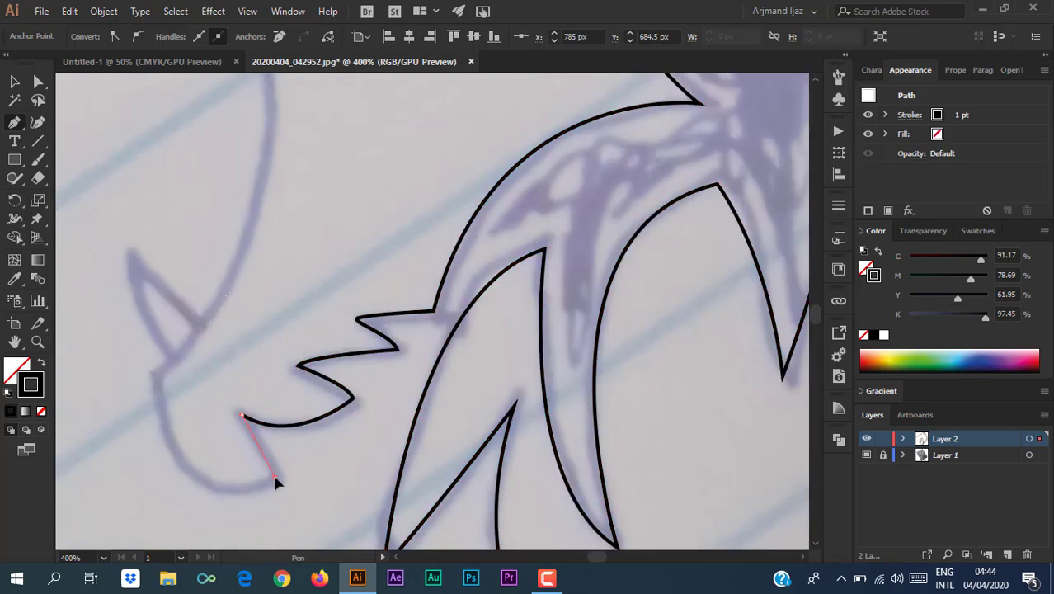
drag(156, 375, 148, 214)
click(156, 375)
Extend the jaw outline along the upper jaw to the tooth tip and up toward the nose.
key(ctrl+minus)
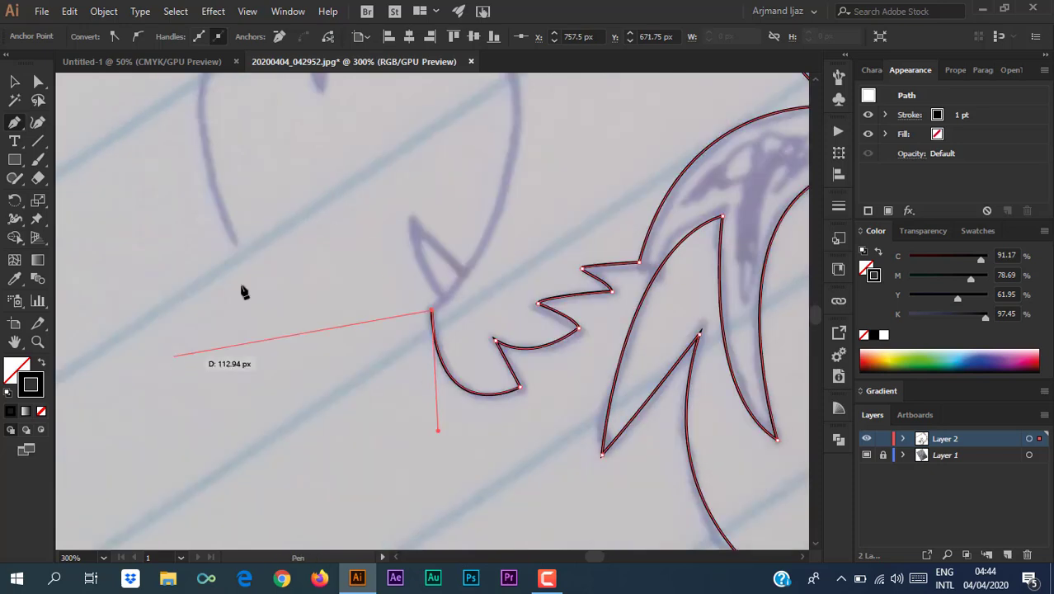
drag(318, 132, 266, 320)
mouse_move(292, 185)
mouse_down()
mouse_move(94, 141)
mouse_move(74, 161)
mouse_up()
key(ctrl+z)
mouse_move(498, 188)
mouse_down()
mouse_move(438, 186)
mouse_move(309, 97)
mouse_up()
click(497, 187)
drag(403, 185, 355, 199)
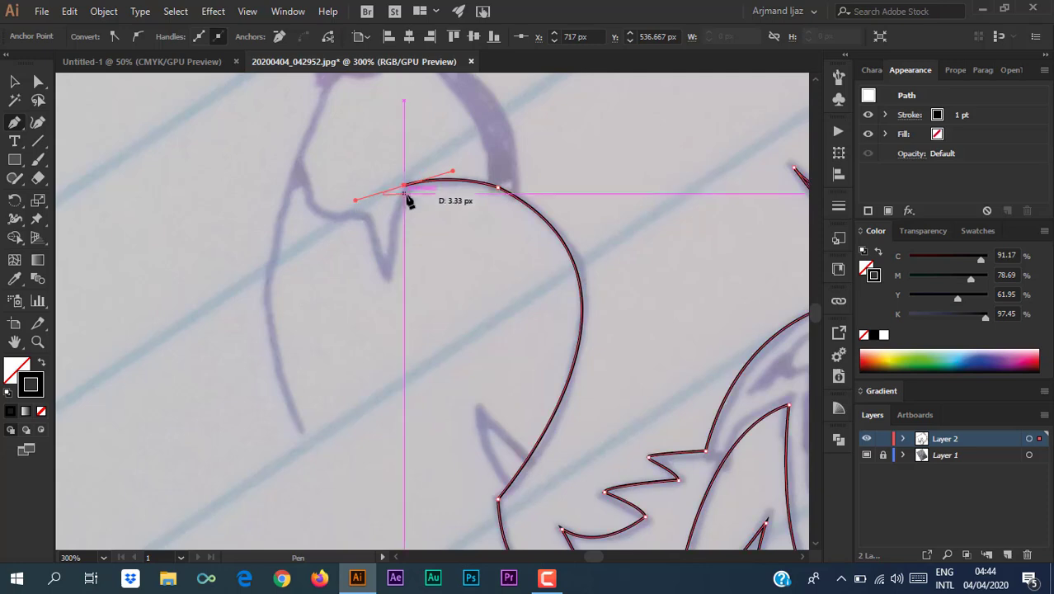
click(404, 186)
drag(385, 272, 388, 299)
click(363, 214)
drag(306, 190, 301, 152)
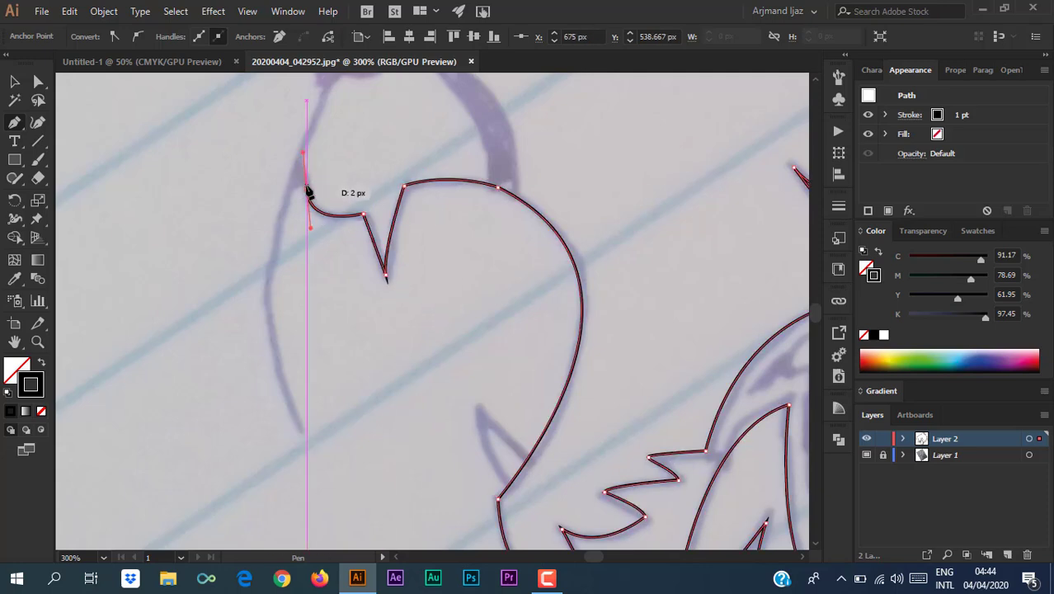
click(307, 191)
Run the outline up the muzzle and join the jaw path to the head outline below the nose.
scroll(303, 169, up, 3)
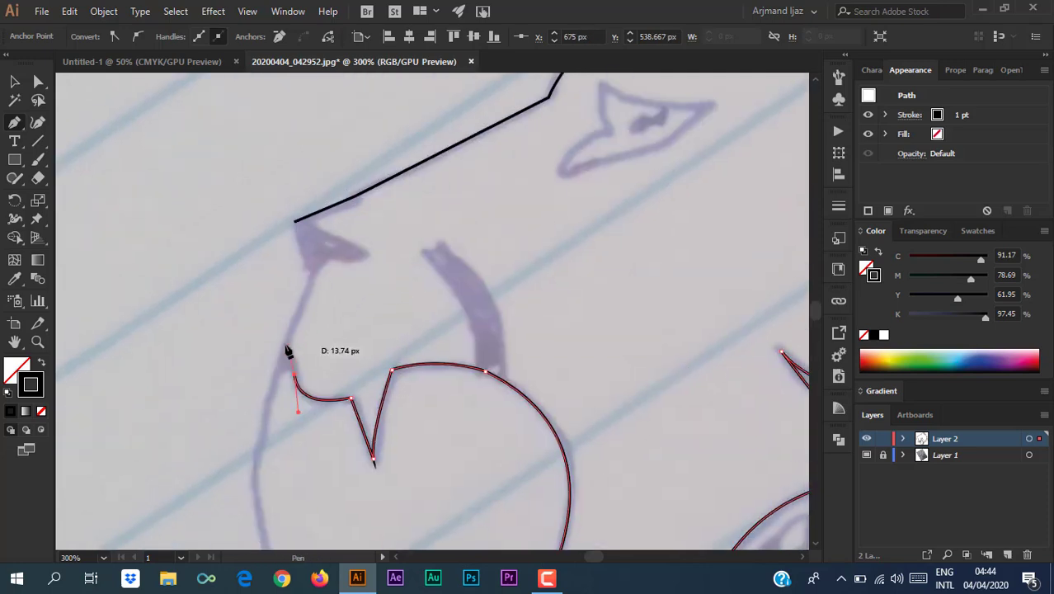
click(287, 339)
click(315, 273)
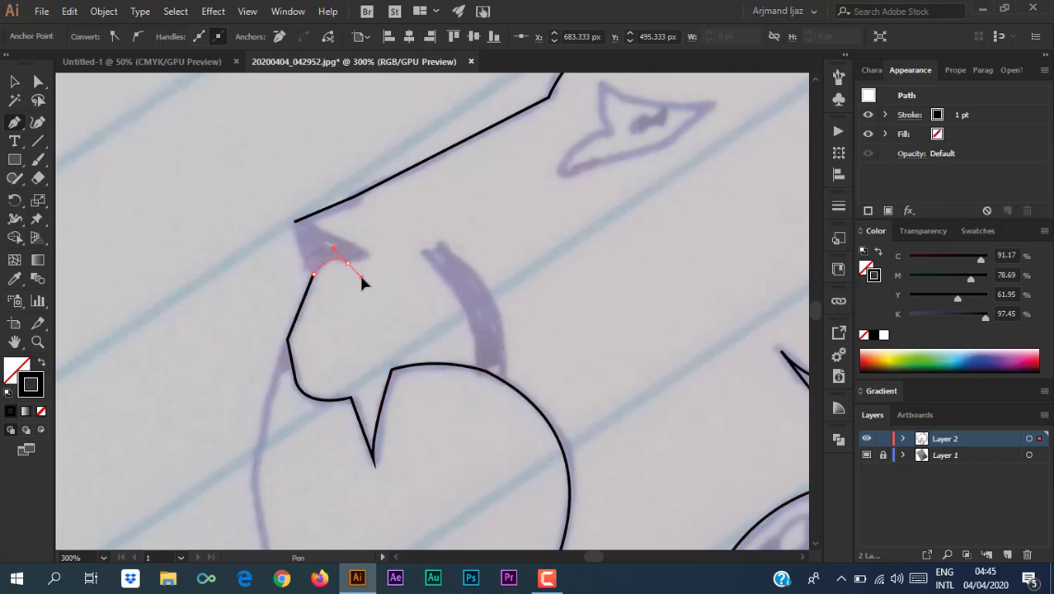
click(347, 262)
click(368, 249)
click(295, 221)
key(ctrl+minus)
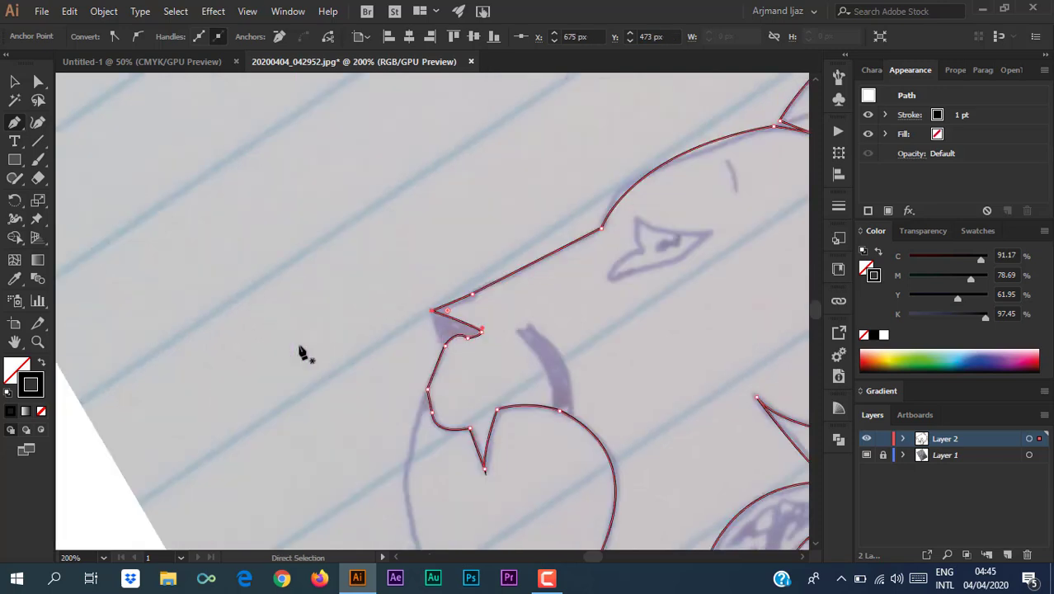
key(ctrl+z)
key(ctrl+z)
key(ctrl+z)
key(ctrl+z)
click(446, 347)
click(431, 311)
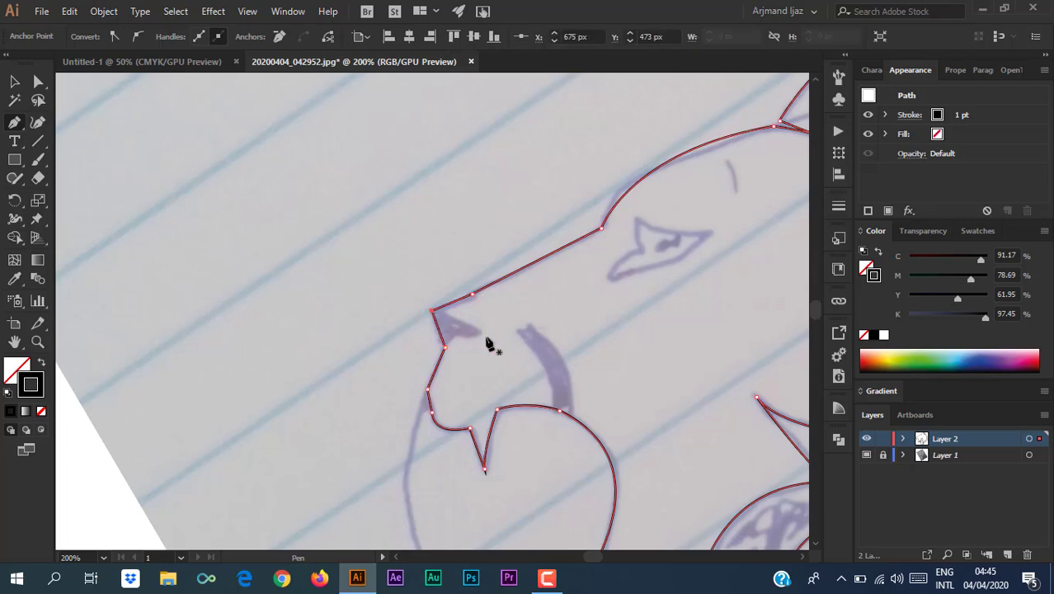
Trace the closed nose patch and swap fill and stroke to make it solid black.
click(445, 314)
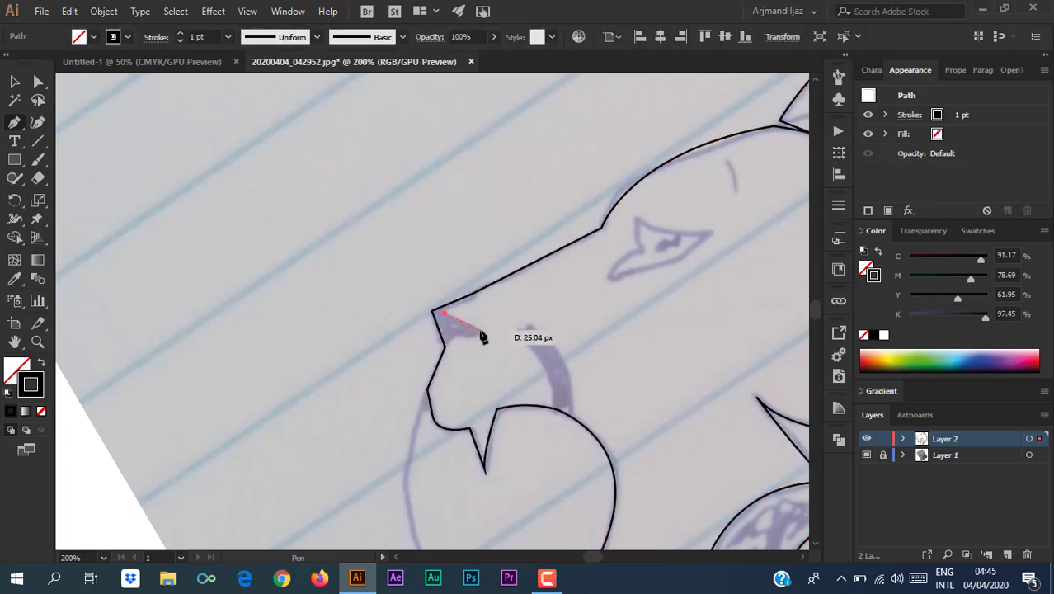
click(480, 330)
drag(455, 337, 438, 326)
click(455, 337)
click(446, 347)
click(431, 311)
click(441, 307)
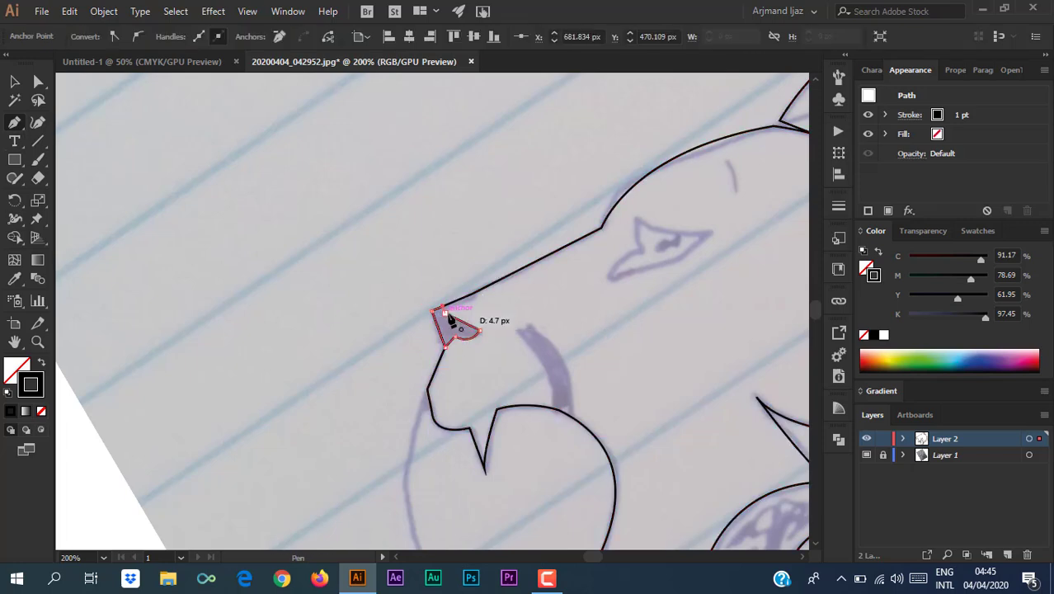
click(445, 313)
click(15, 85)
click(41, 363)
click(210, 372)
Draw the closed eye shape with a black outline and no fill.
key(space)
mouse_move(526, 340)
mouse_down()
mouse_move(289, 344)
mouse_move(187, 406)
mouse_up()
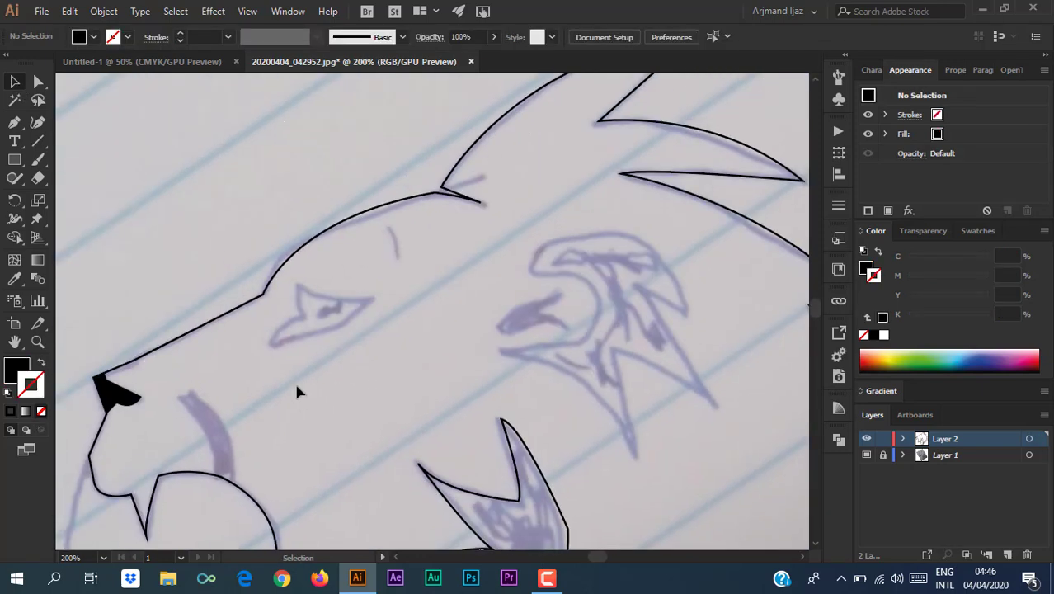
click(14, 123)
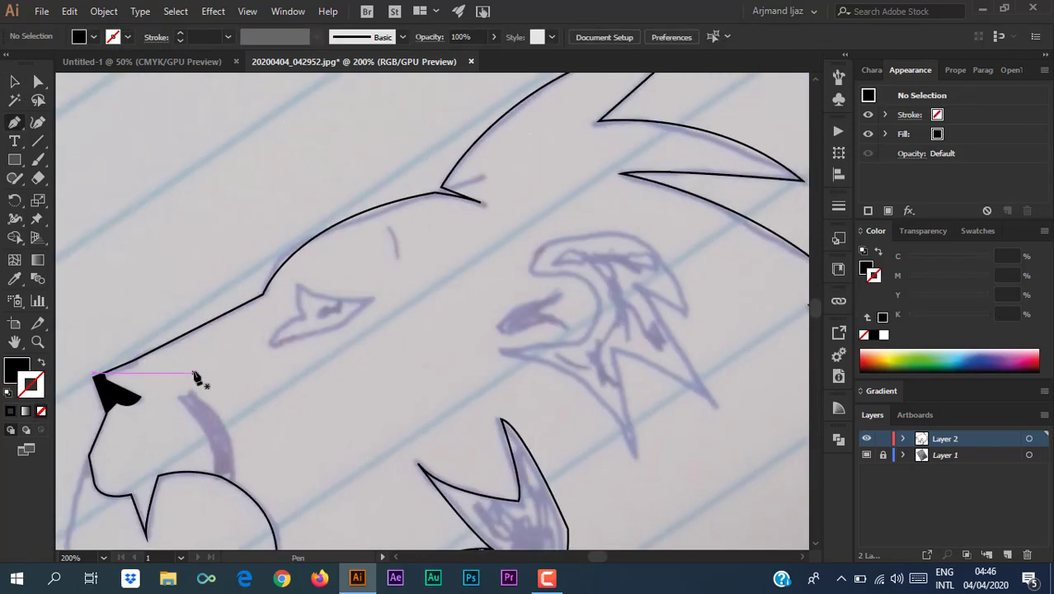
scroll(306, 323, up, 4)
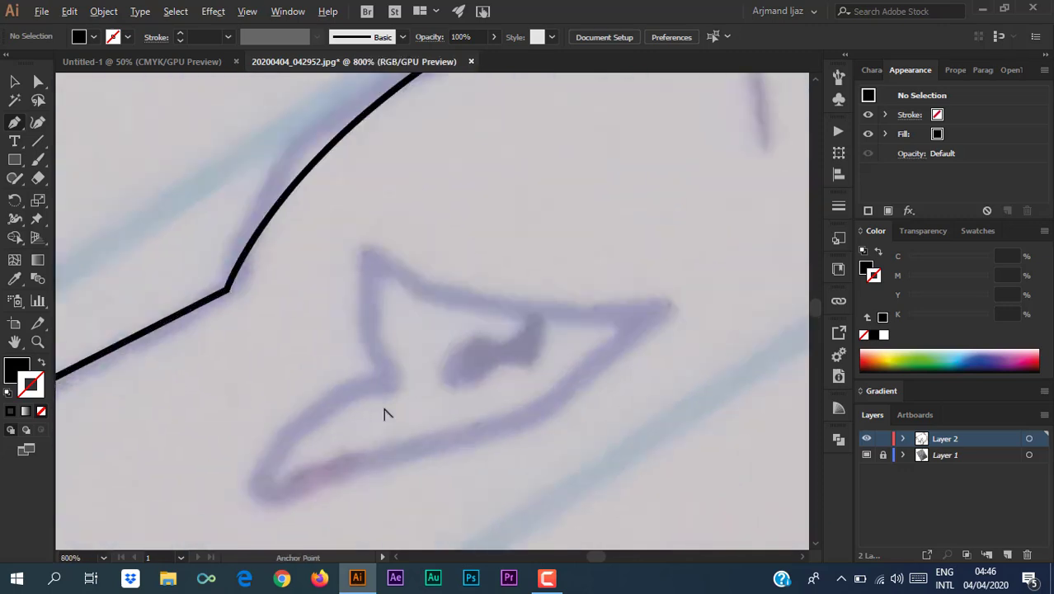
drag(371, 257, 399, 233)
click(388, 385)
mouse_move(662, 304)
mouse_down()
mouse_move(634, 302)
mouse_move(659, 286)
mouse_up()
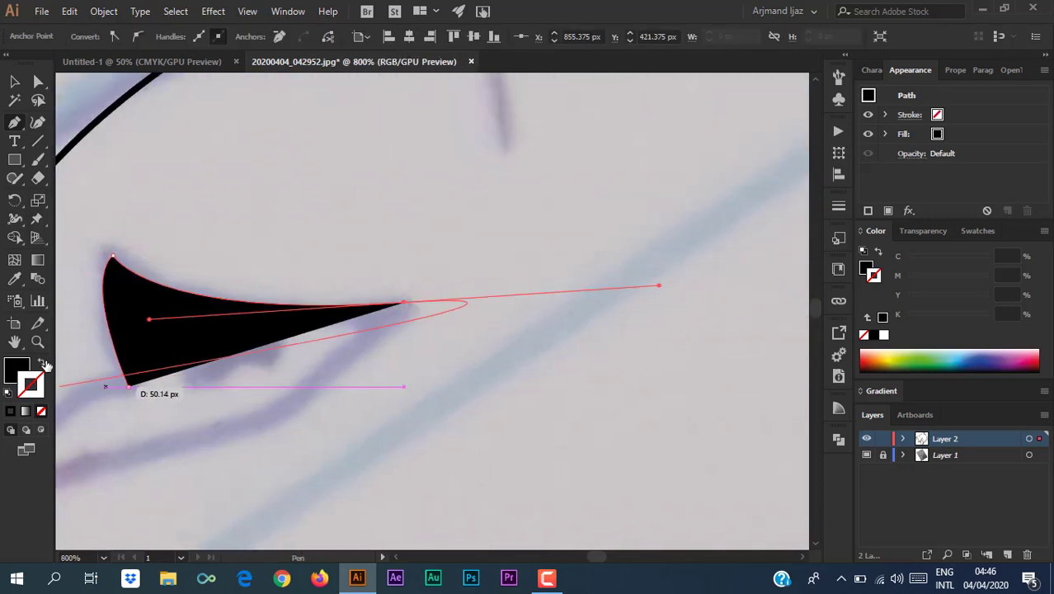
click(41, 362)
click(405, 303)
drag(279, 379, 533, 252)
click(459, 313)
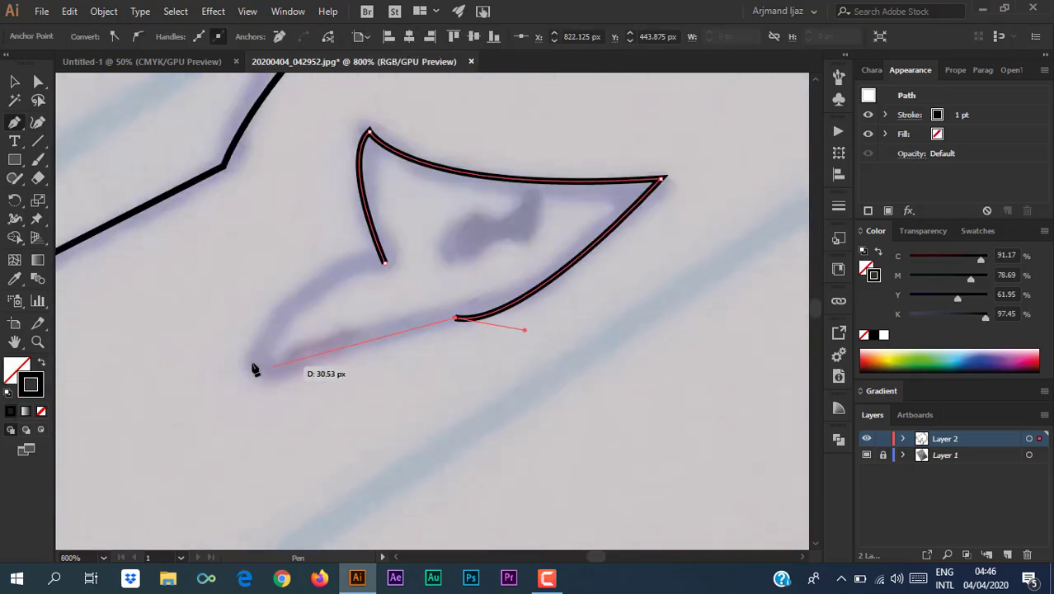
click(272, 375)
drag(384, 262, 519, 212)
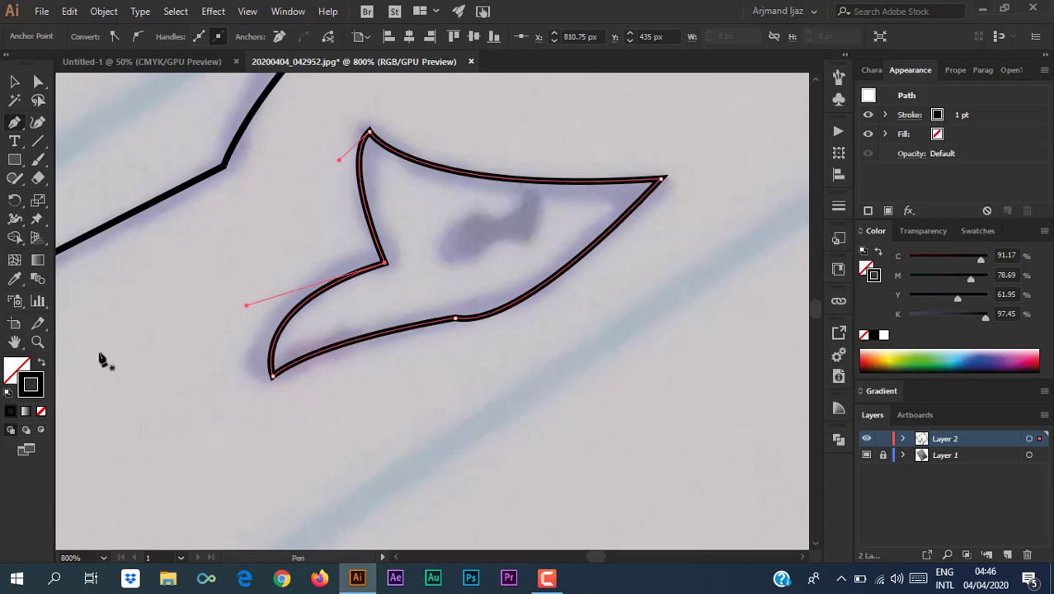
ctrl+click(165, 298)
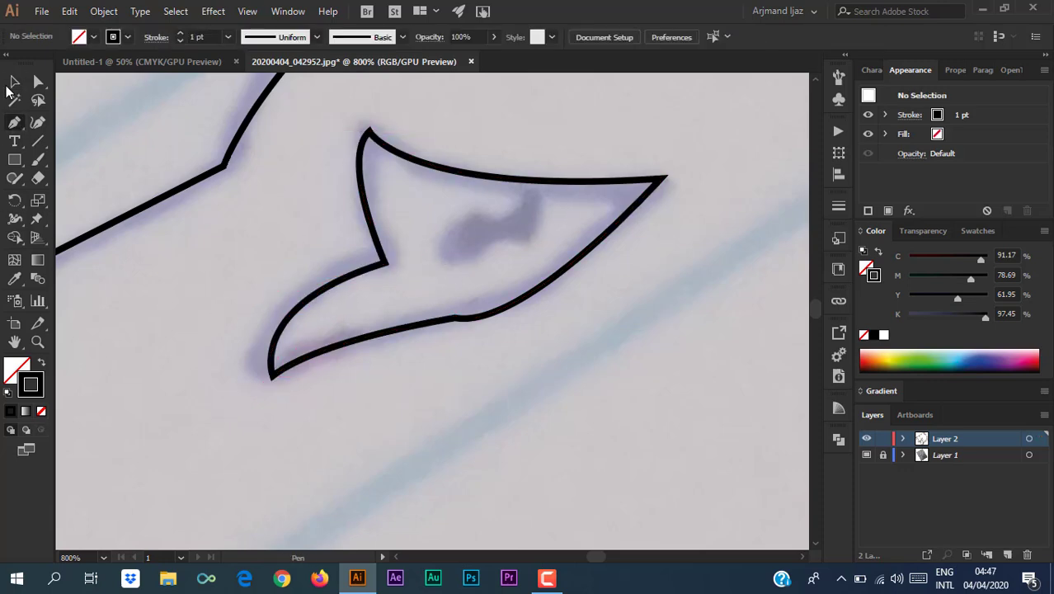
Select the eye outline and swap fill and stroke so the eye is solid black.
click(14, 82)
click(290, 316)
click(41, 363)
click(161, 392)
key(ctrl+minus)
key(ctrl+minus)
key(ctrl+minus)
key(ctrl+minus)
key(ctrl+minus)
drag(357, 441, 424, 321)
key(ctrl+equal)
key(ctrl+equal)
key(ctrl+equal)
key(ctrl+equal)
key(ctrl+equal)
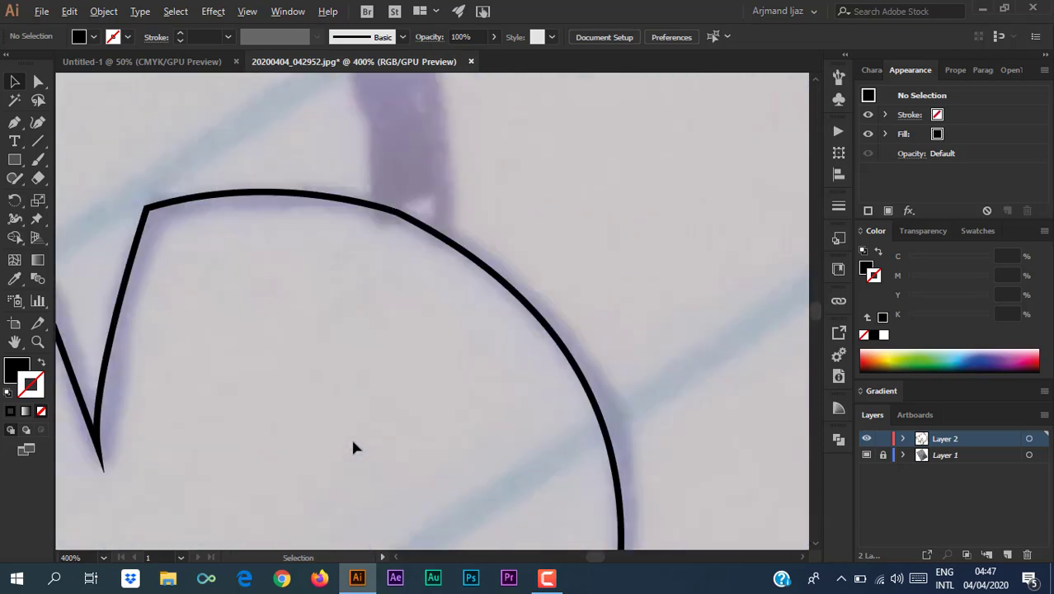
key(ctrl+minus)
key(ctrl+minus)
drag(180, 145, 148, 297)
click(15, 122)
Draw the closed curved fang below the nose with a black outline and no fill.
key(x)
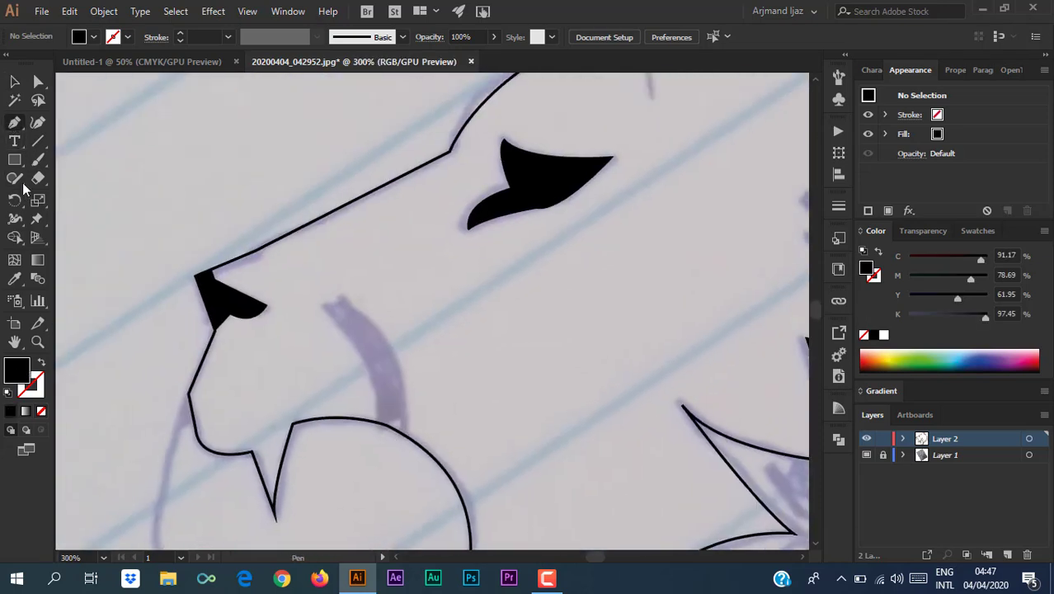
click(321, 306)
drag(377, 422, 376, 495)
click(377, 422)
click(41, 363)
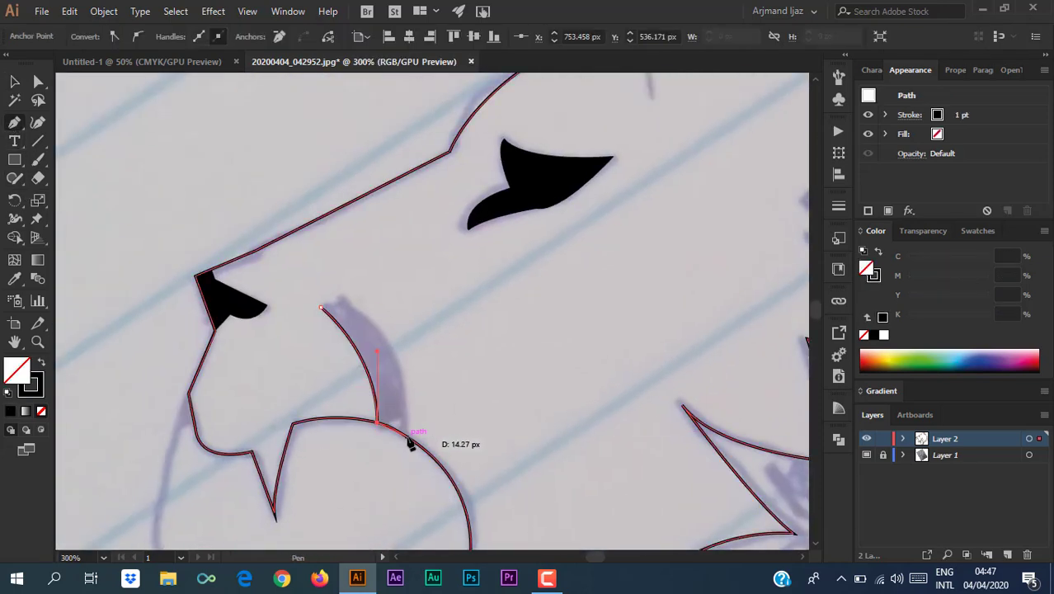
click(407, 436)
drag(341, 295, 274, 265)
click(342, 296)
click(321, 307)
click(14, 82)
click(404, 474)
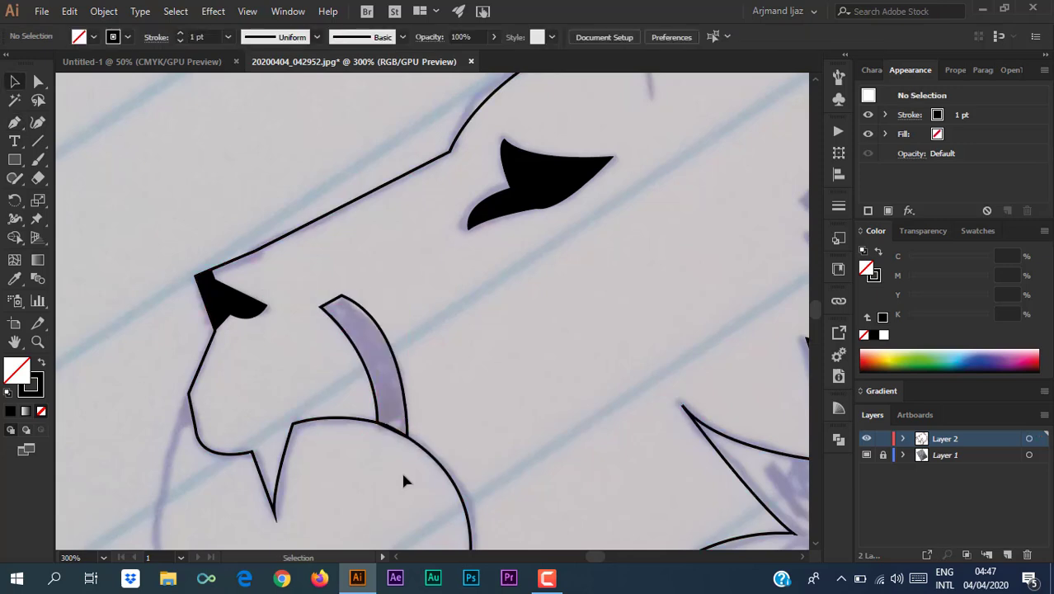
key(ctrl+minus)
key(ctrl+minus)
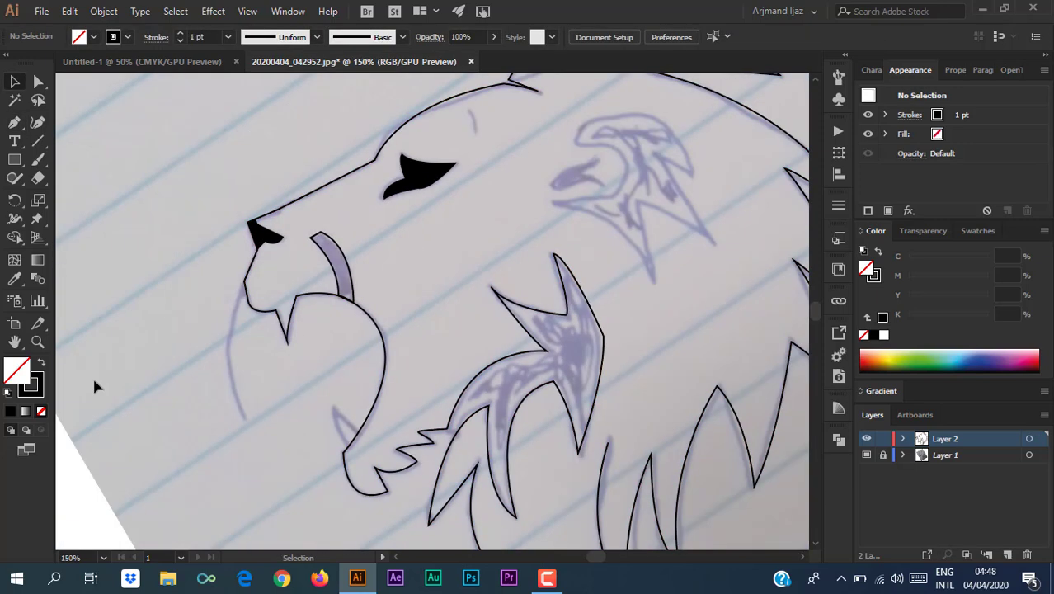
Add the jagged lower-teeth path along the jaw, then zoom out to view the whole lion.
key(p)
drag(449, 430, 460, 445)
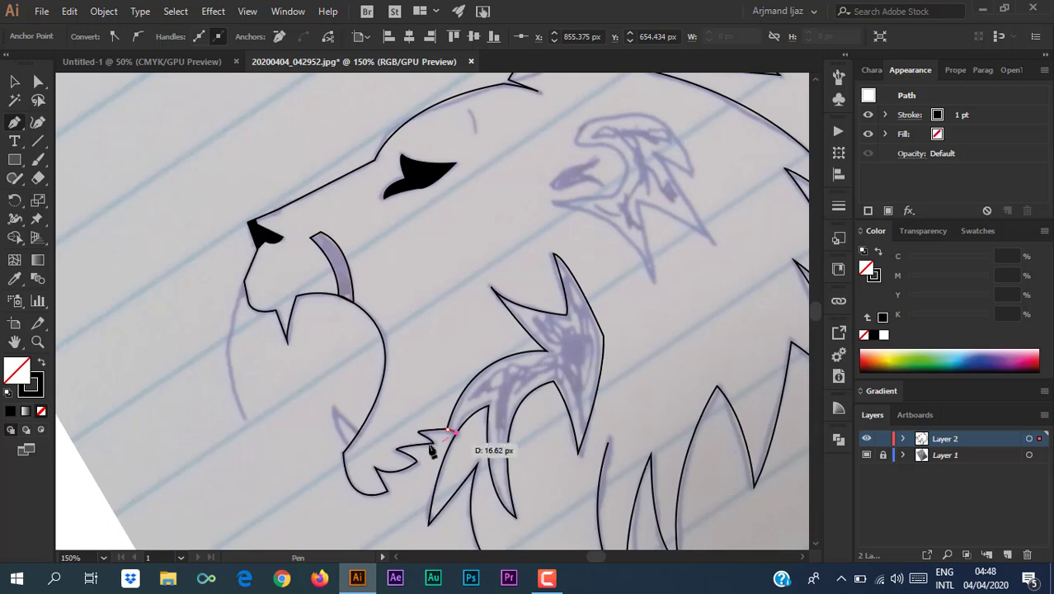
ctrl+click(66, 448)
key(ctrl+minus)
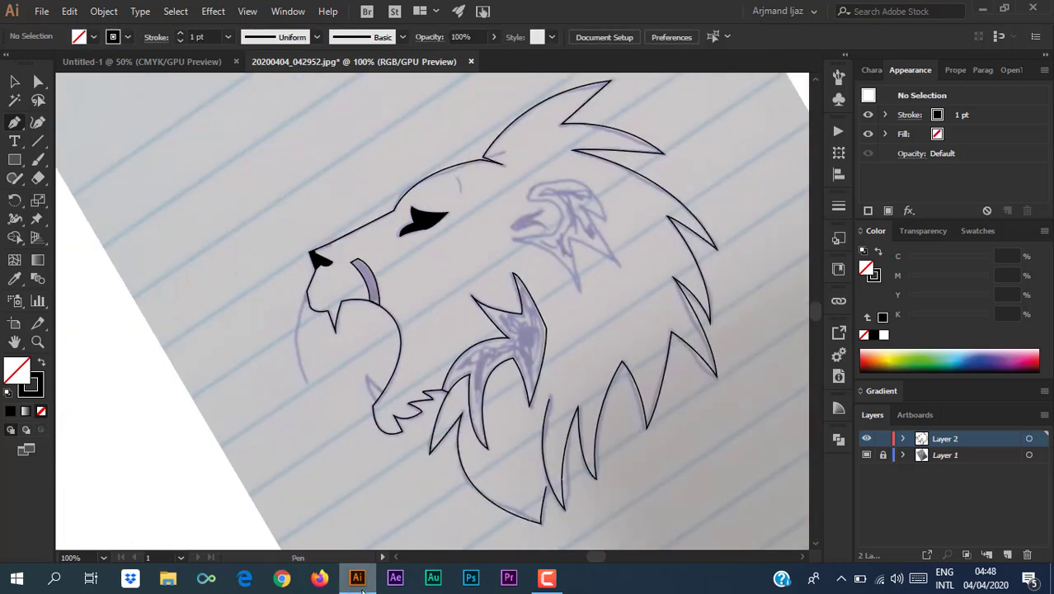
click(14, 80)
drag(416, 439, 268, 543)
drag(442, 395, 515, 399)
Trace the spiky crest inside the mane as a closed path with sharp spike tips and notches.
scroll(518, 369, up, 3)
click(14, 123)
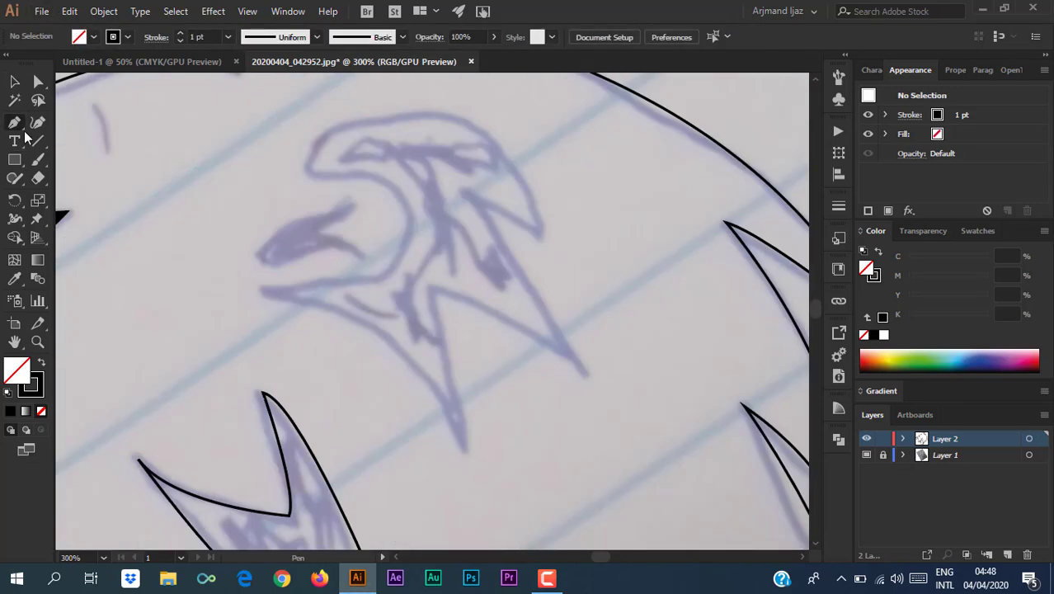
click(308, 172)
drag(463, 121, 617, 155)
click(463, 122)
drag(537, 232, 552, 315)
click(536, 232)
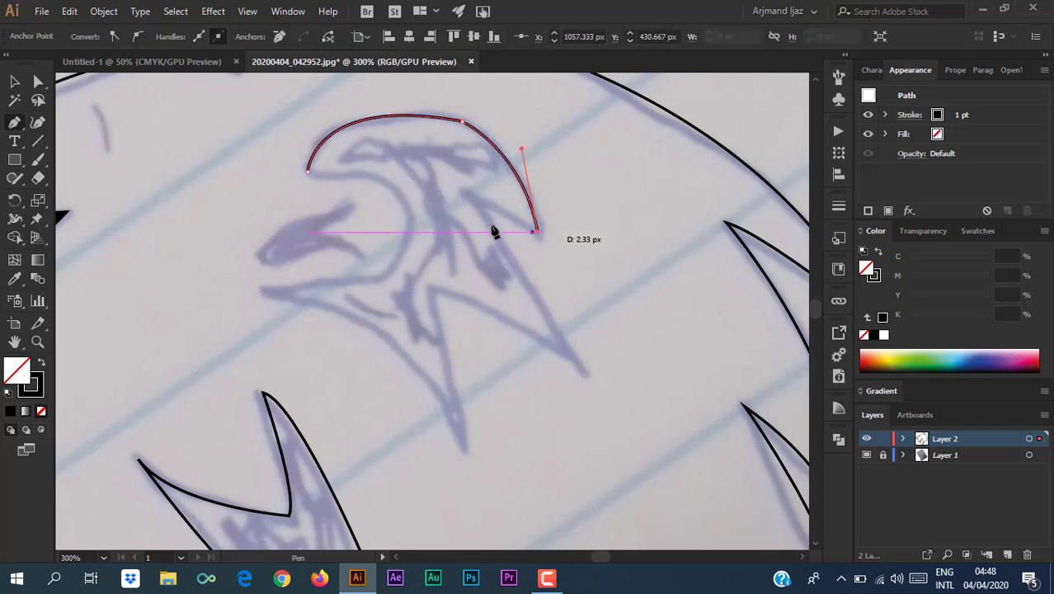
click(464, 193)
drag(585, 371, 604, 441)
click(584, 371)
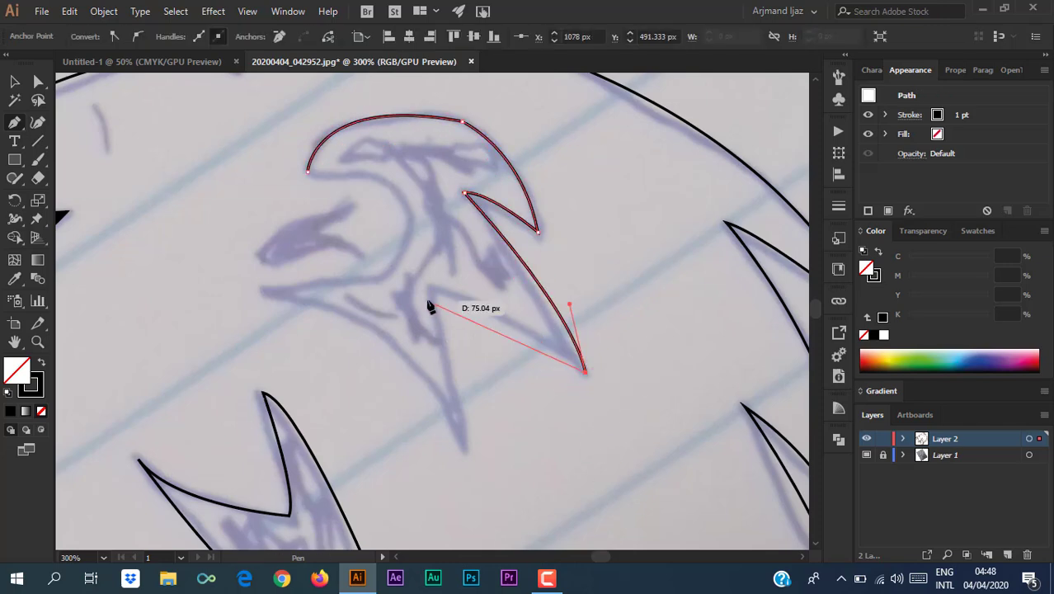
click(429, 289)
click(464, 450)
drag(260, 293, 111, 287)
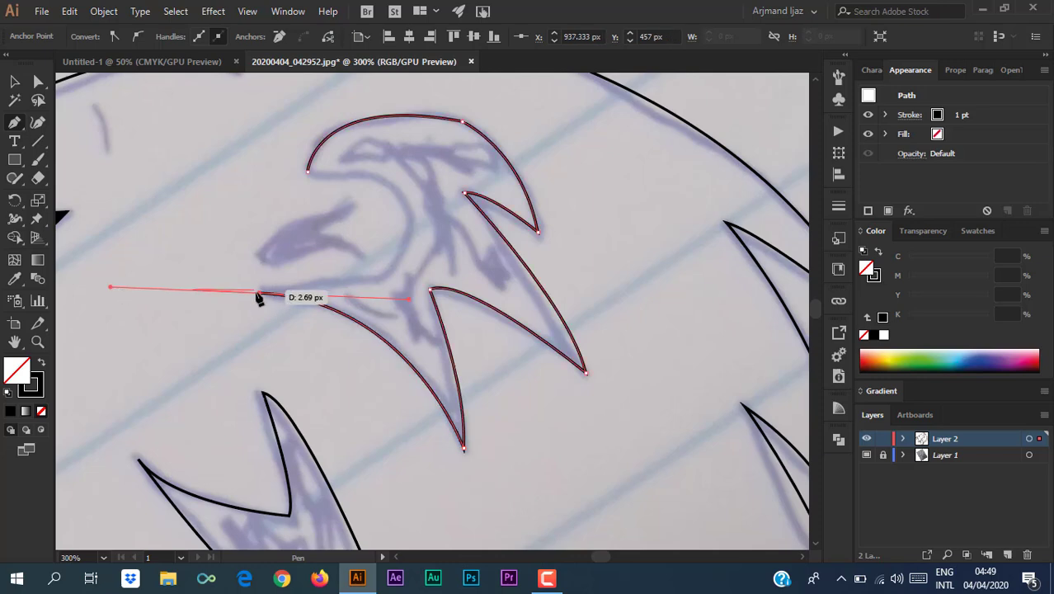
click(260, 293)
drag(407, 209, 394, 122)
click(407, 209)
drag(308, 172, 216, 183)
Trace the small curled inner stroke as a closed shape with a pointed tip.
click(256, 255)
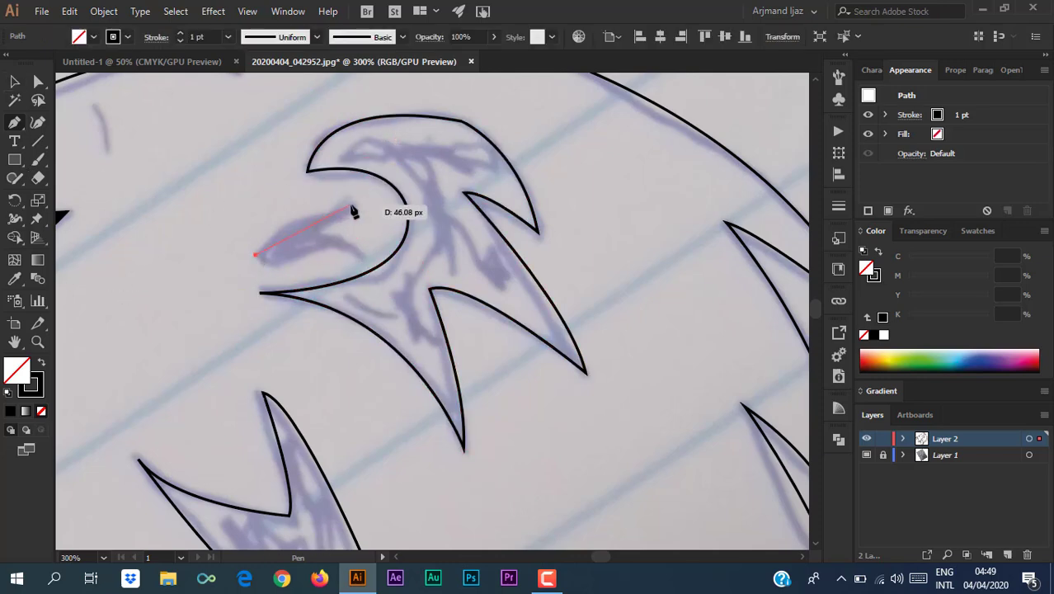
drag(329, 215, 271, 250)
click(329, 215)
click(345, 197)
click(320, 229)
drag(360, 254, 363, 274)
click(360, 255)
drag(276, 266, 229, 302)
click(275, 267)
Fill the small inner stroke shape solid black.
click(255, 255)
key(v)
click(280, 333)
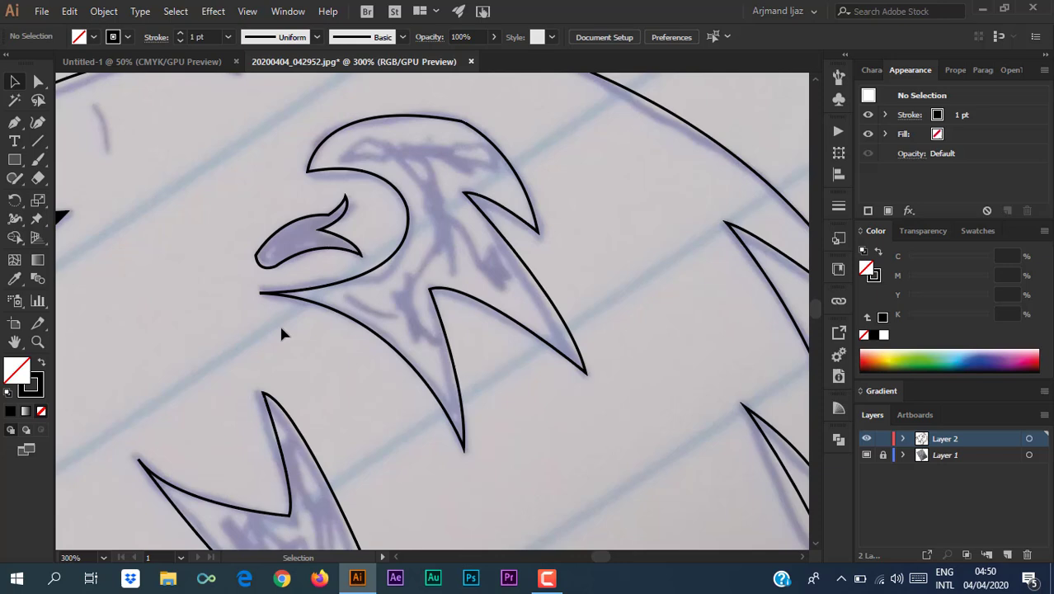
click(297, 221)
click(41, 362)
click(134, 280)
Fill the crest shape solid black and zoom to 200% on the mane outline.
click(417, 117)
click(42, 362)
click(178, 303)
click(448, 135)
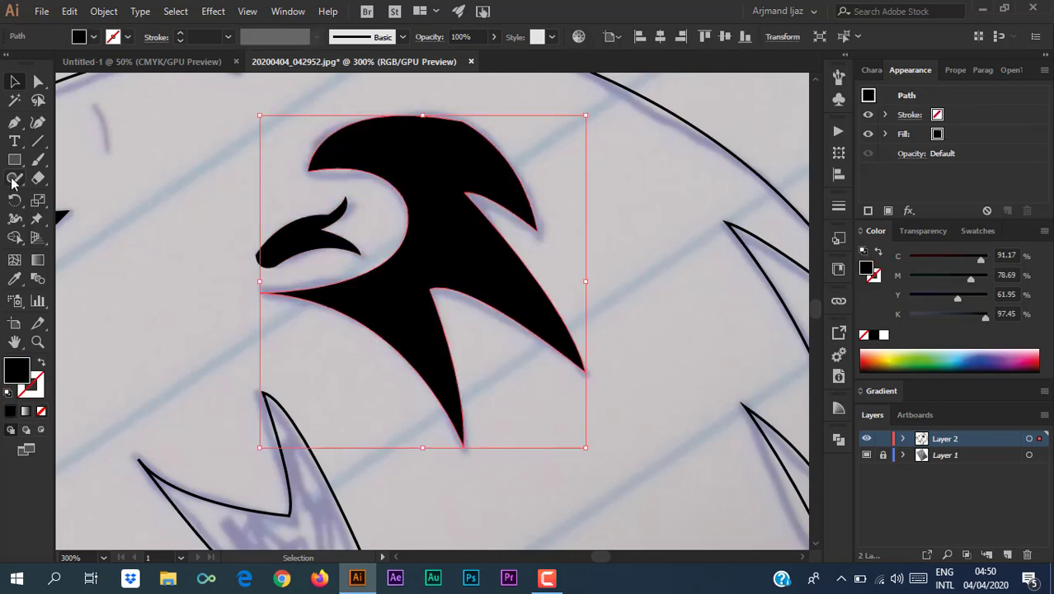
key(ctrl+minus)
key(ctrl+minus)
key(ctrl+minus)
click(370, 409)
key(ctrl+equal)
key(ctrl+equal)
scroll(370, 410, down, 2)
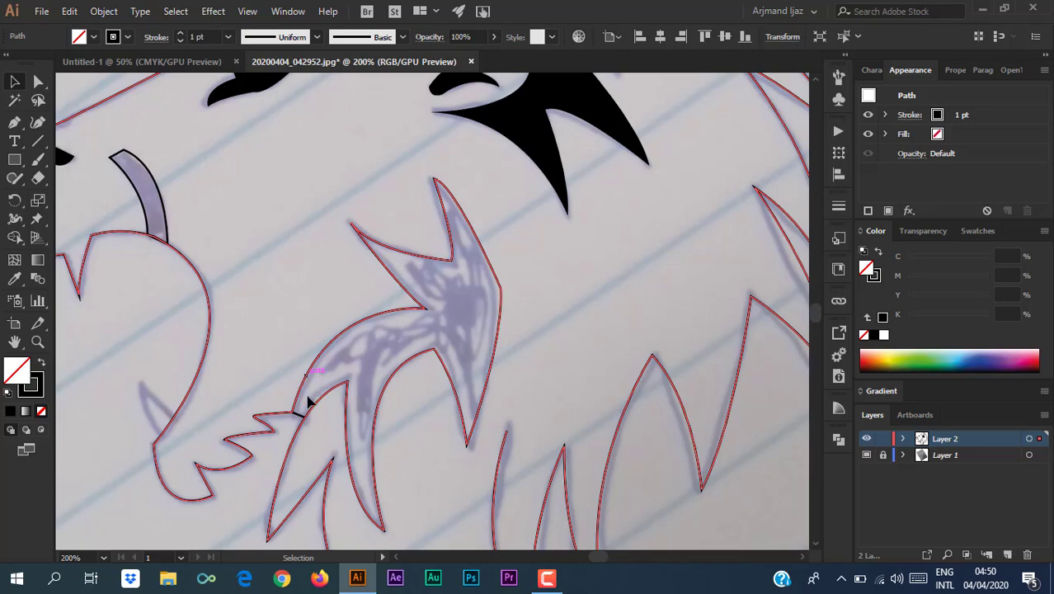
Merge the short connecting segment with Shape Builder, and undo a trial tongue fill swap.
scroll(307, 401, up, 7)
key(shift+m)
drag(214, 304, 273, 398)
key(shift+m)
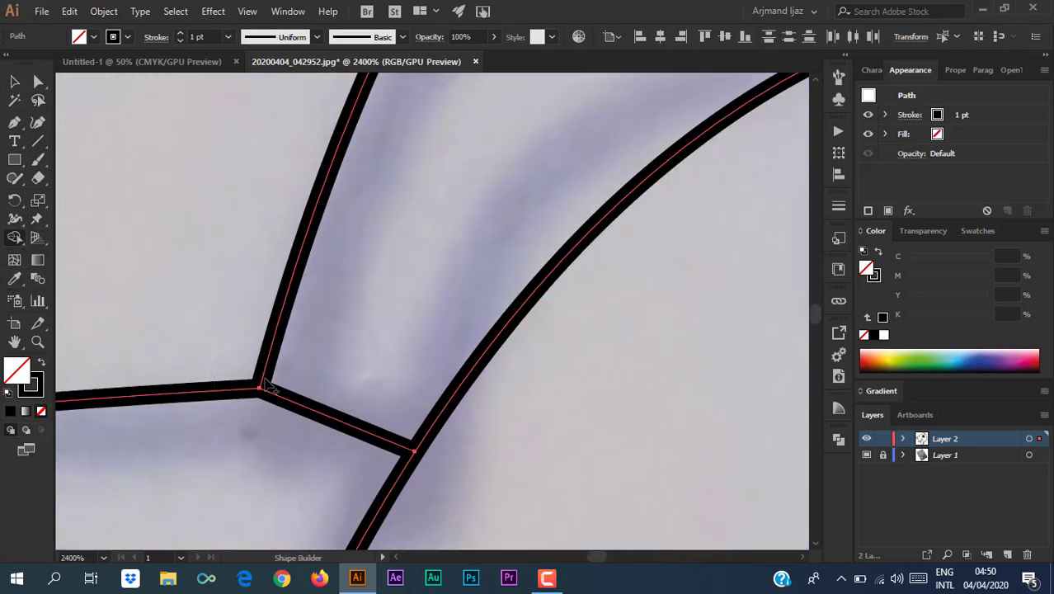
key(ctrl+minus)
key(ctrl+minus)
key(ctrl+minus)
key(ctrl+minus)
key(ctrl+minus)
key(ctrl+minus)
key(ctrl+minus)
key(ctrl+minus)
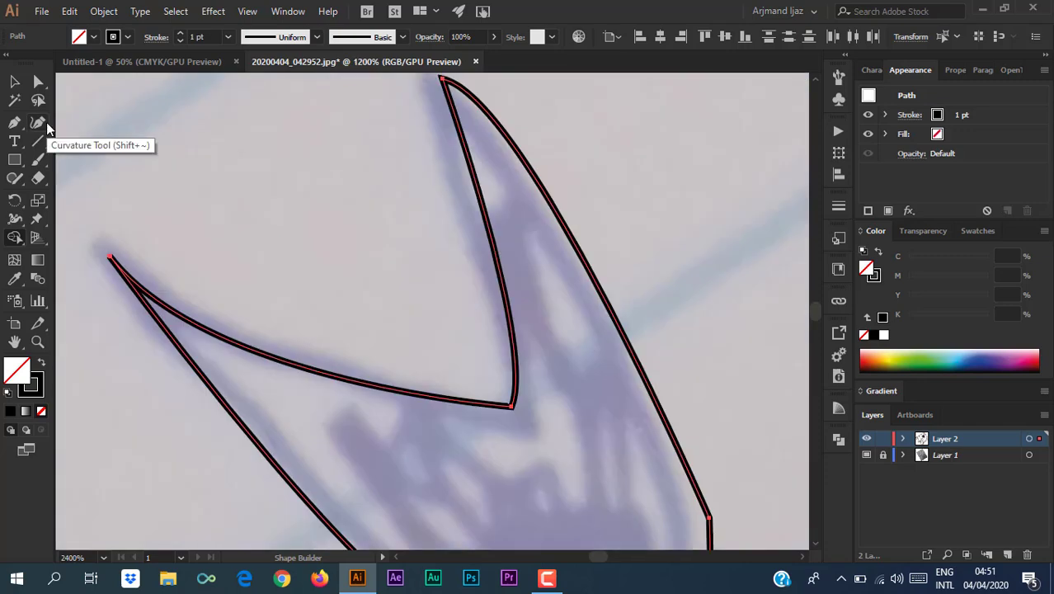
key(v)
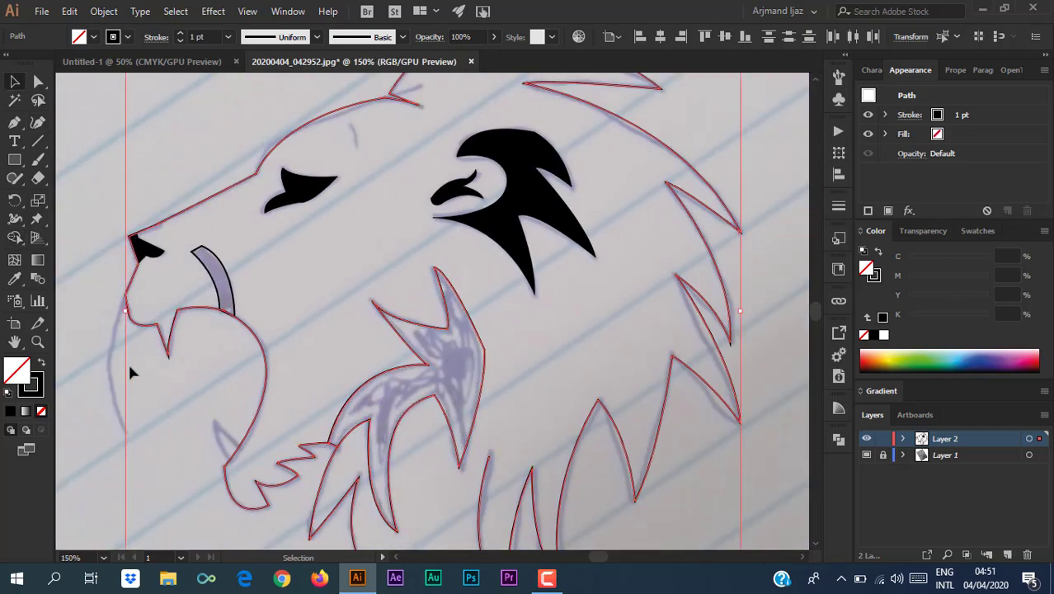
click(420, 368)
key(shift+x)
click(123, 429)
key(ctrl+z)
key(ctrl+z)
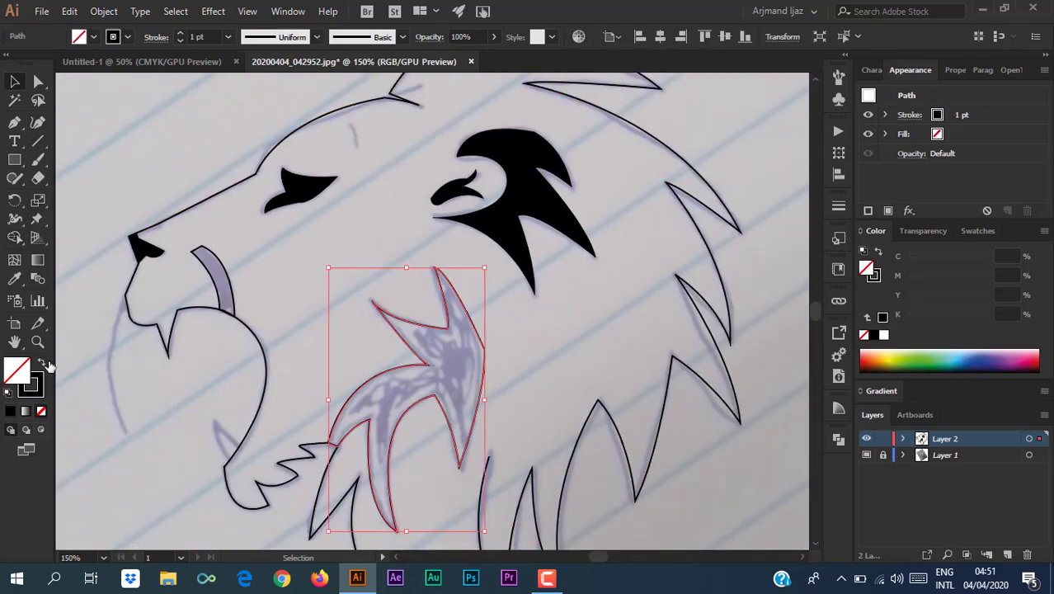
Smooth the shaded mane shape's outline along its right edge and remaining curve.
drag(14, 181, 70, 216)
click(14, 81)
click(486, 349)
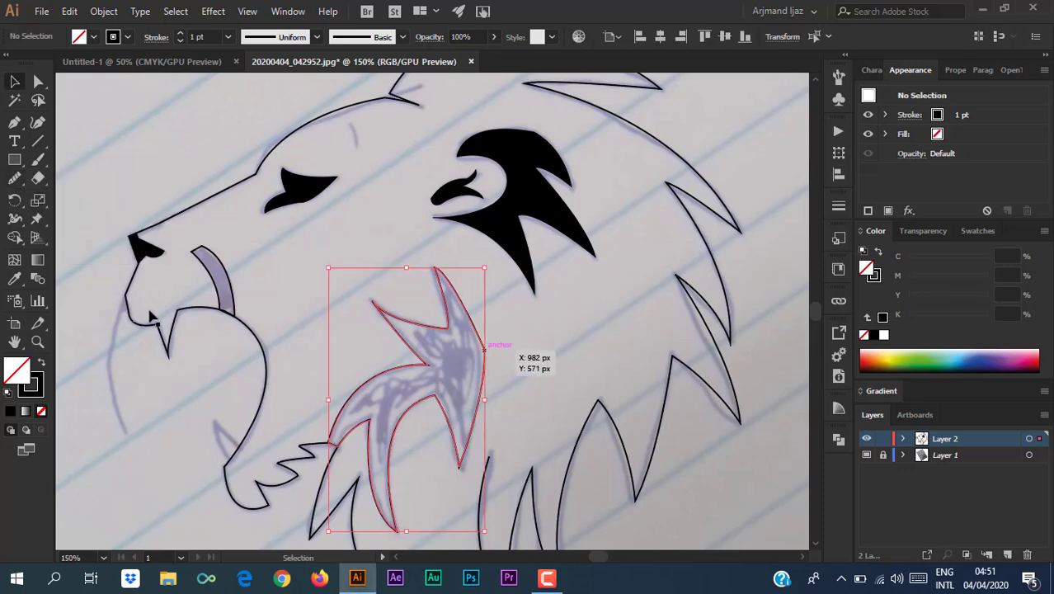
click(20, 240)
click(15, 178)
key(ctrl+plus)
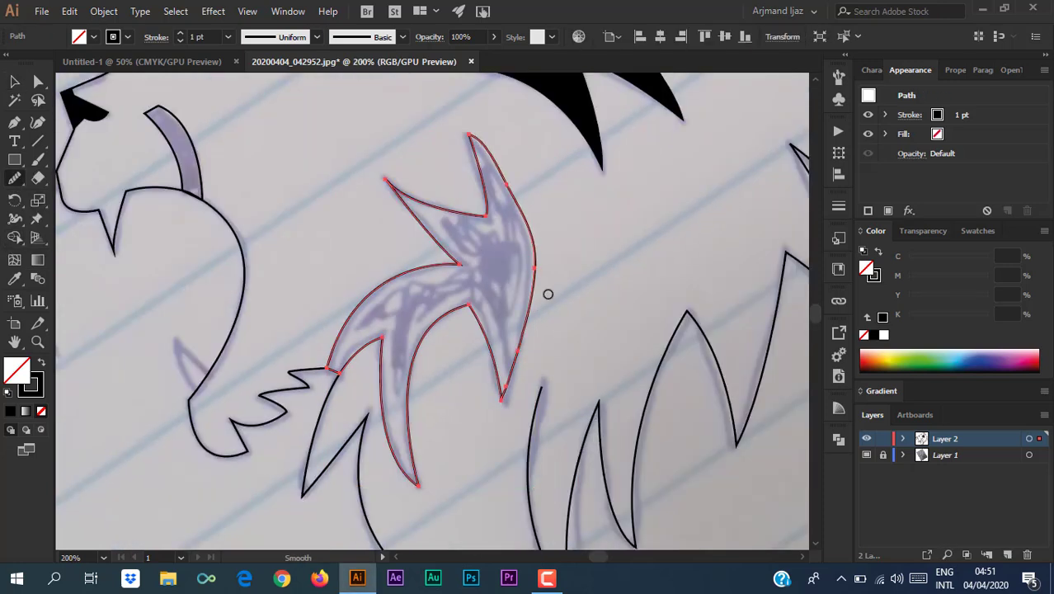
drag(535, 261, 529, 224)
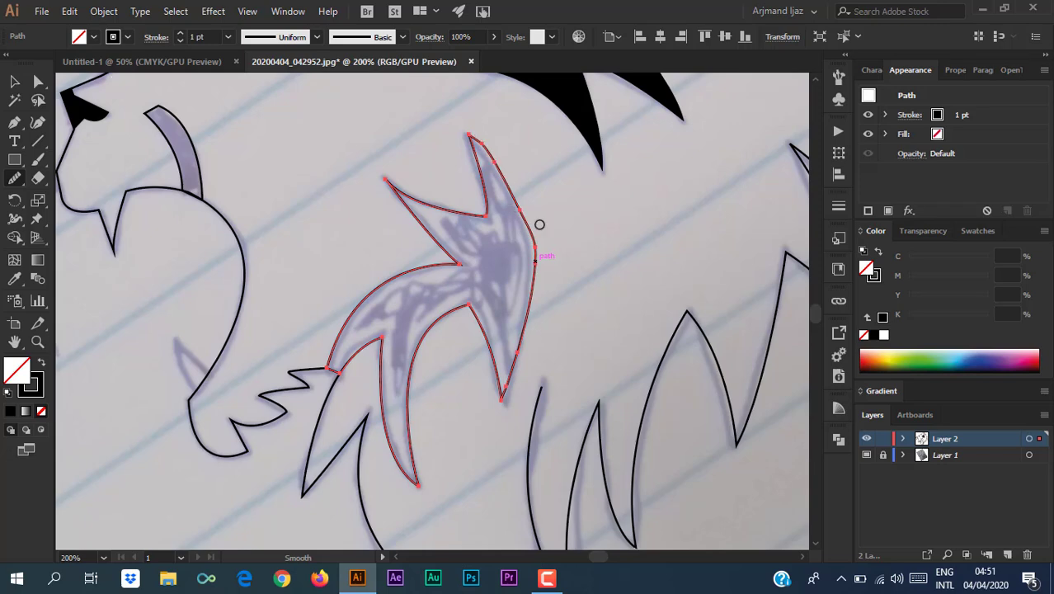
drag(489, 172, 431, 147)
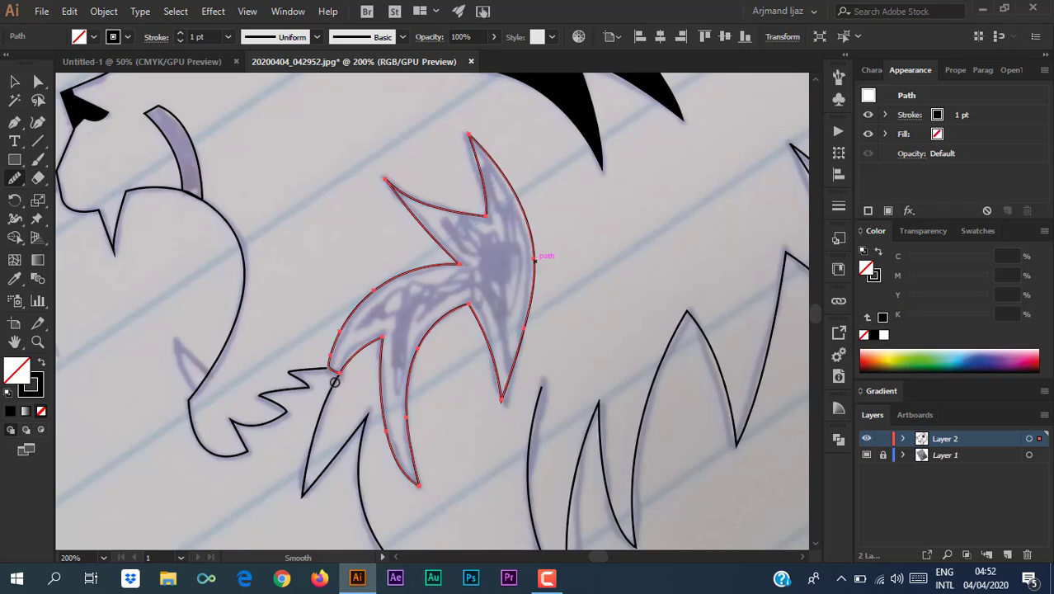
Drag the jagged path's loose end below the jaw onto the neighbouring curve.
click(14, 81)
click(285, 273)
click(318, 370)
click(38, 81)
click(329, 368)
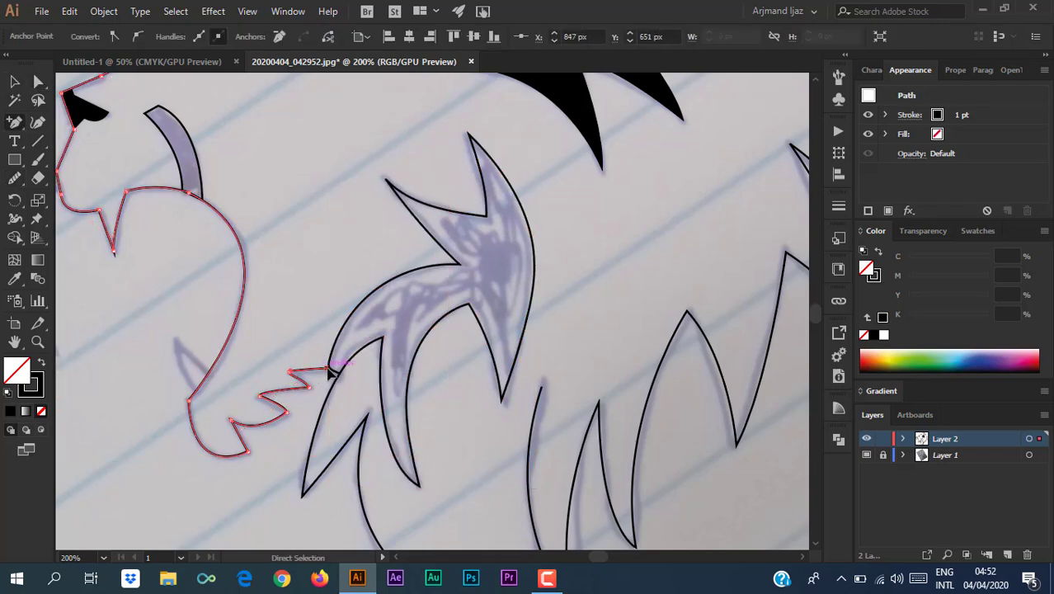
key(ctrl+plus)
key(ctrl+plus)
key(ctrl+plus)
key(ctrl+plus)
key(ctrl+plus)
key(ctrl+plus)
key(plus)
click(37, 85)
drag(426, 311, 440, 308)
click(428, 329)
click(438, 309)
click(428, 332)
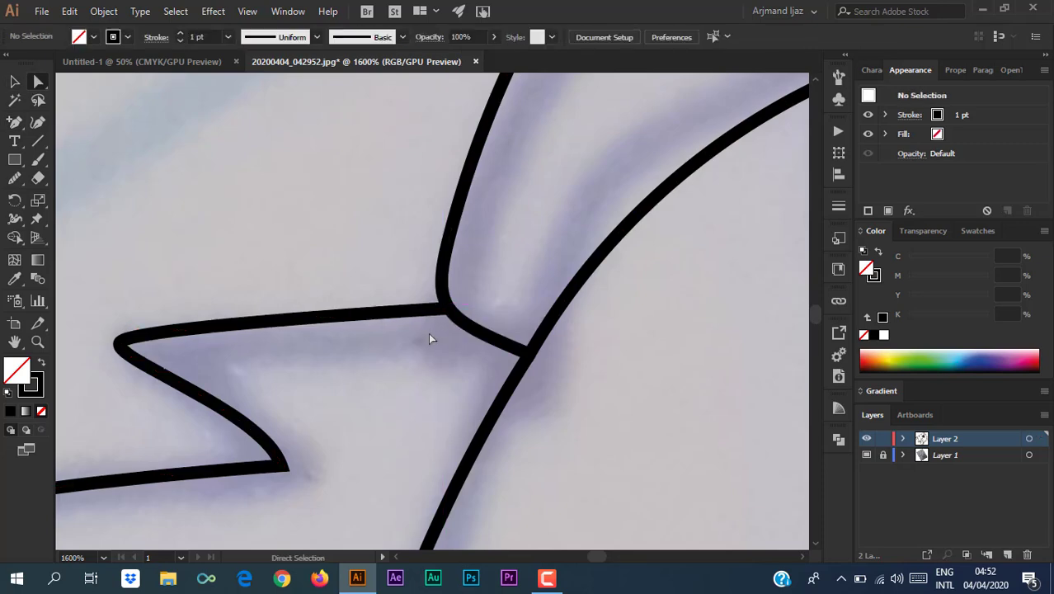
Join the fang path's loose end to the adjacent curve.
key(ctrl+minus)
key(ctrl+minus)
key(ctrl+minus)
key(ctrl+minus)
key(ctrl+minus)
key(ctrl+minus)
key(ctrl+minus)
key(ctrl+minus)
key(ctrl+minus)
click(501, 376)
key(ctrl+plus)
key(ctrl+plus)
key(ctrl+plus)
key(ctrl+plus)
key(ctrl+plus)
key(ctrl+plus)
key(ctrl+plus)
key(ctrl+plus)
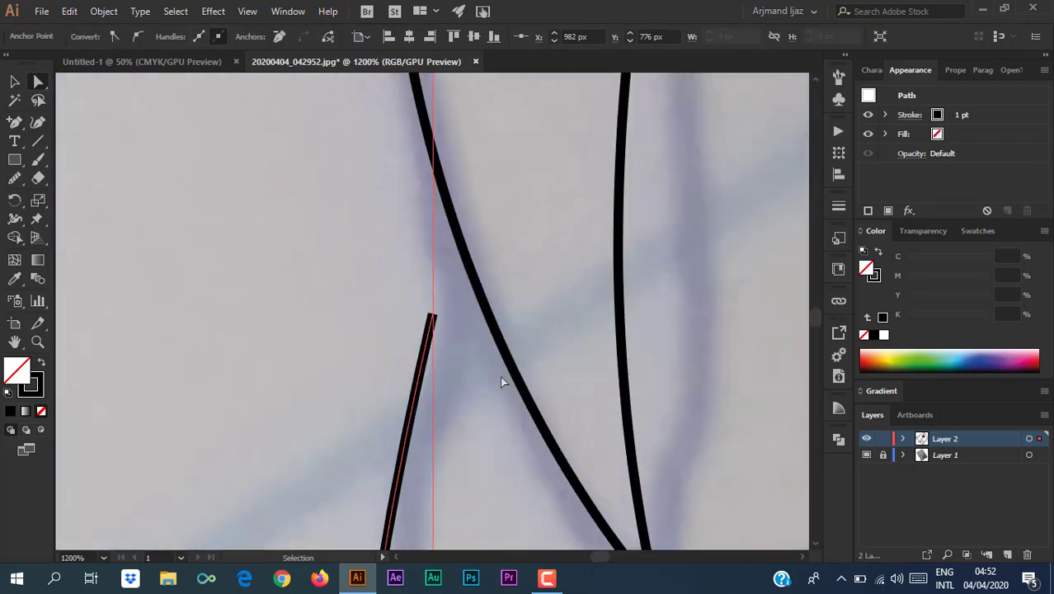
drag(431, 315, 460, 256)
key(ctrl+minus)
key(ctrl+minus)
key(ctrl+minus)
key(ctrl+minus)
click(248, 249)
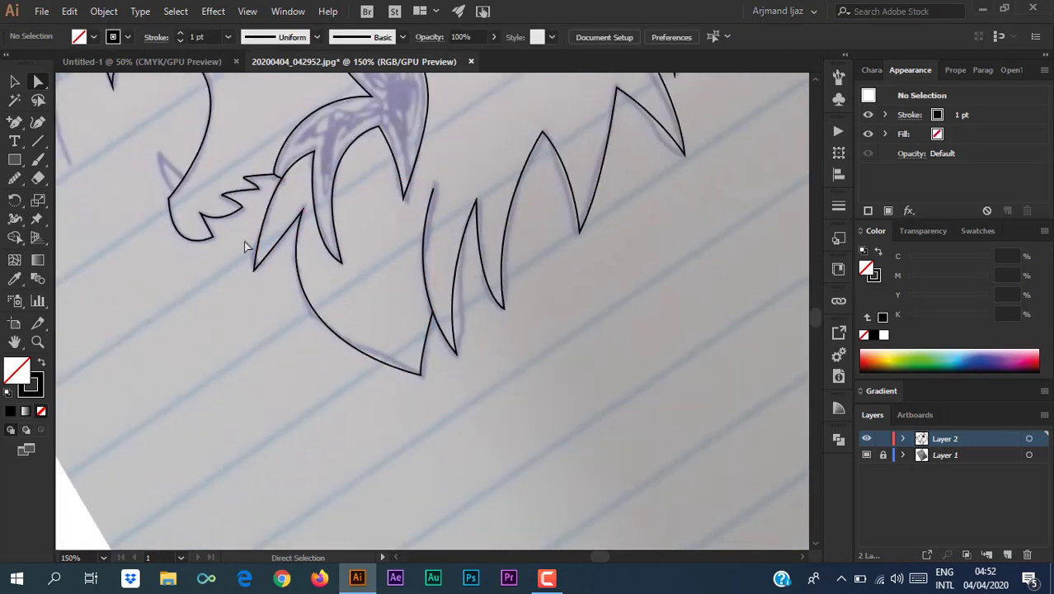
drag(282, 280, 316, 301)
Turn the curved mouth stroke into a solid black fill.
drag(206, 225, 246, 387)
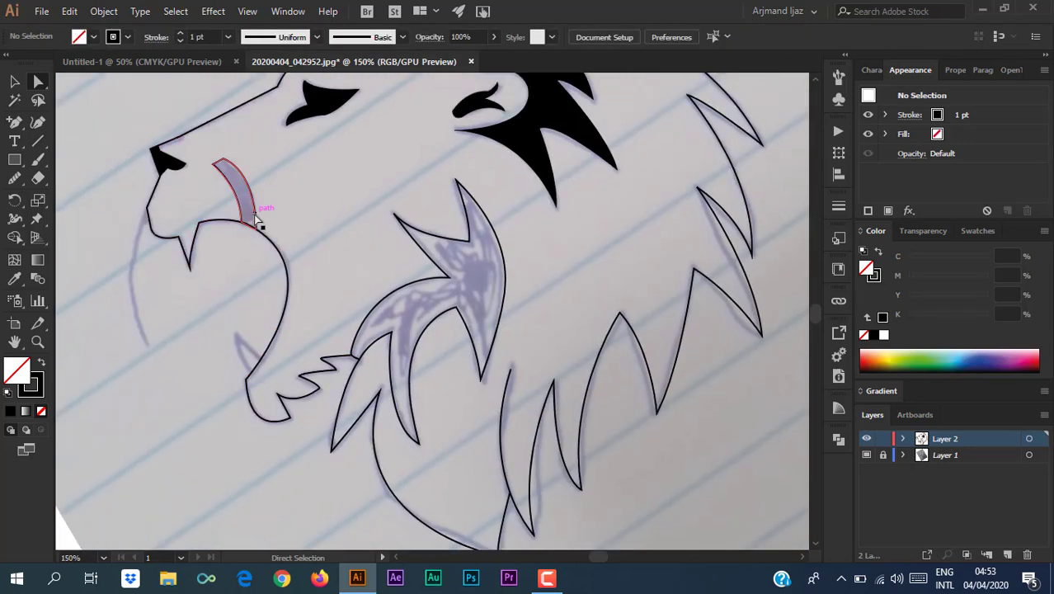
click(255, 216)
key(shift+x)
click(157, 373)
Round a corner point on the fang path.
click(216, 167)
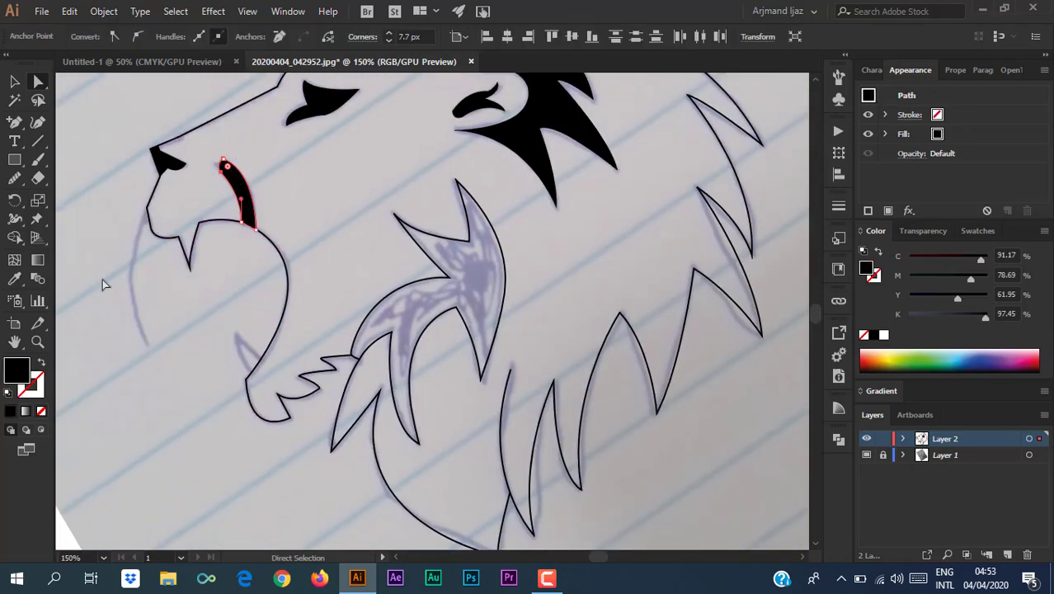
click(197, 179)
click(221, 169)
drag(222, 173, 223, 177)
click(140, 317)
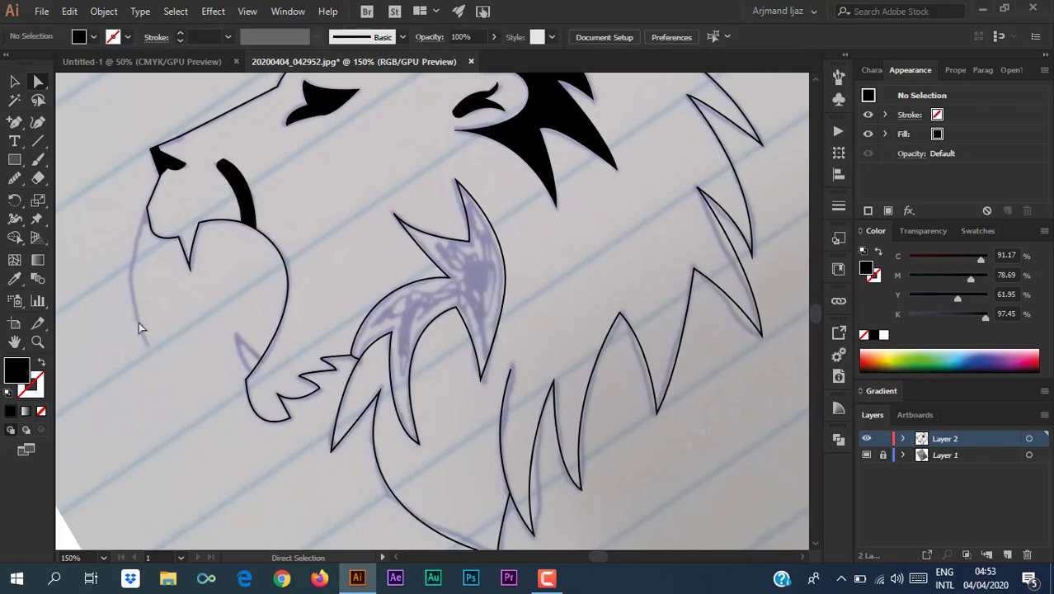
Draw a small pointed spike on the neck line with a black outline and no fill.
click(15, 122)
scroll(235, 391, up, 4)
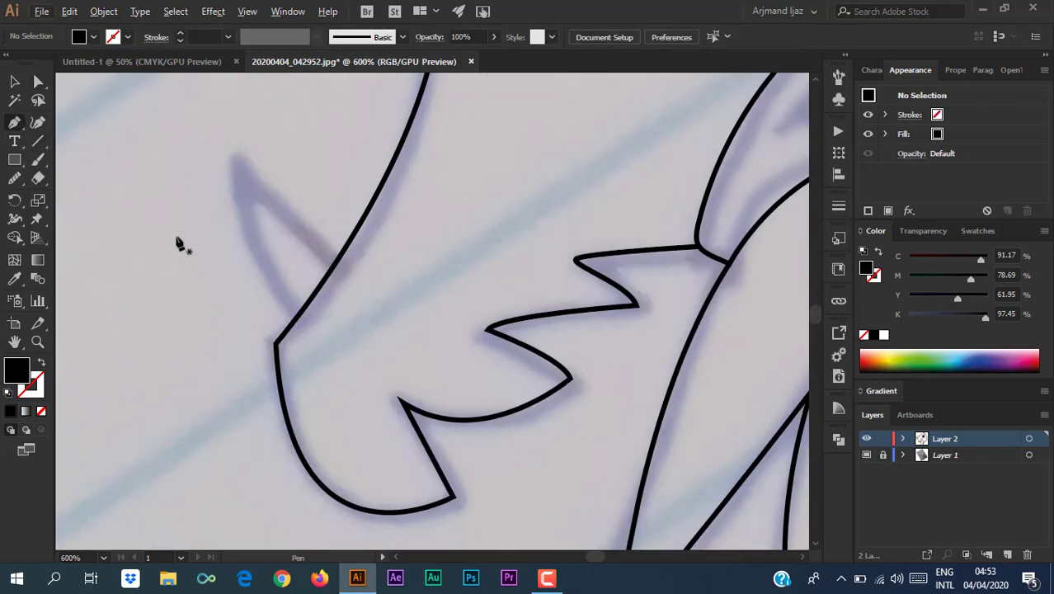
click(299, 314)
scroll(288, 301, up, 1)
drag(239, 196, 246, 103)
key(shift+x)
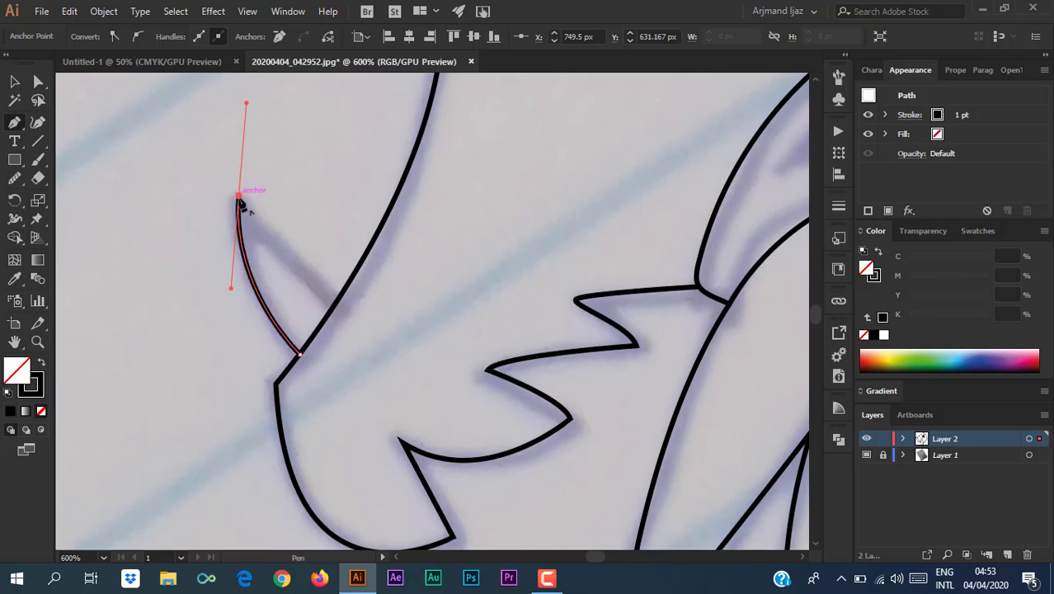
click(239, 195)
drag(336, 302, 351, 312)
click(336, 302)
click(300, 353)
Make the inner mane shape solid black, then reset colours to black outline, no fill.
click(39, 82)
click(104, 255)
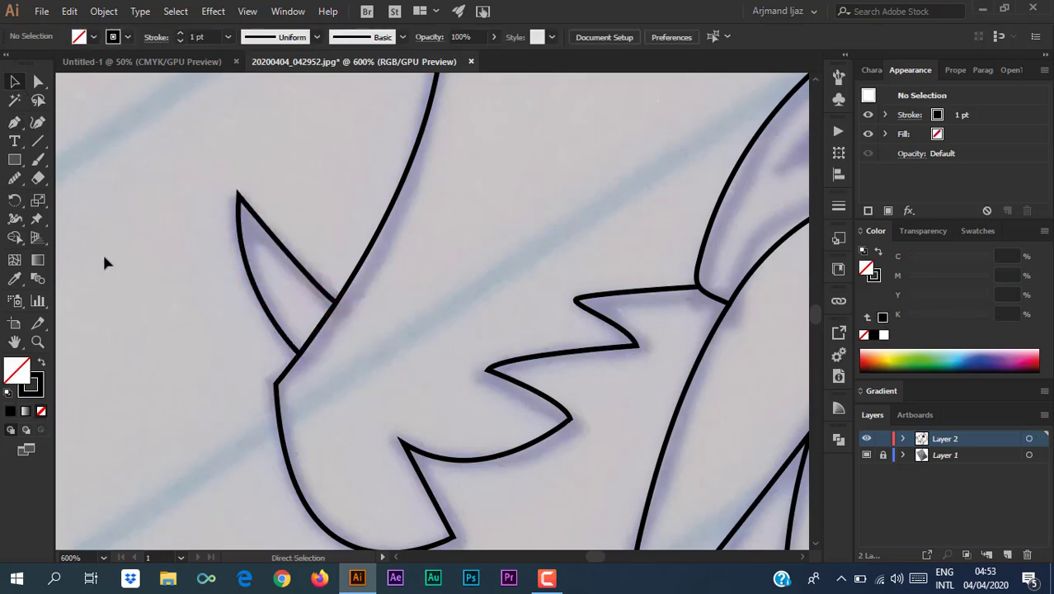
key(ctrl+minus)
key(ctrl+minus)
key(ctrl+minus)
key(ctrl+minus)
key(ctrl+minus)
click(15, 82)
click(396, 320)
click(41, 361)
click(235, 365)
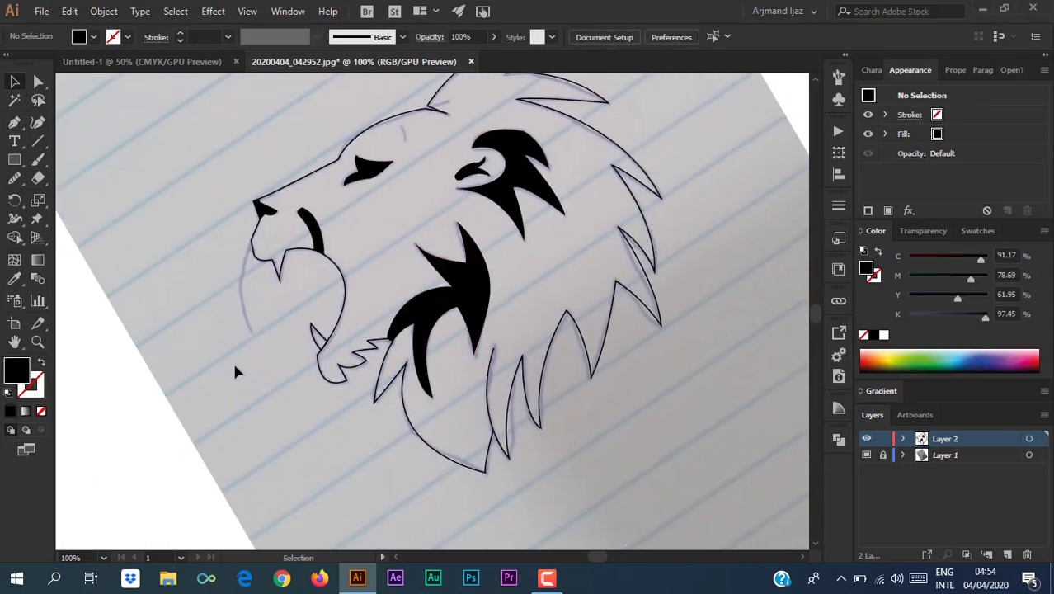
scroll(301, 371, up, 5)
key(shift+x)
key(ctrl+minus)
scroll(398, 384, down, 2)
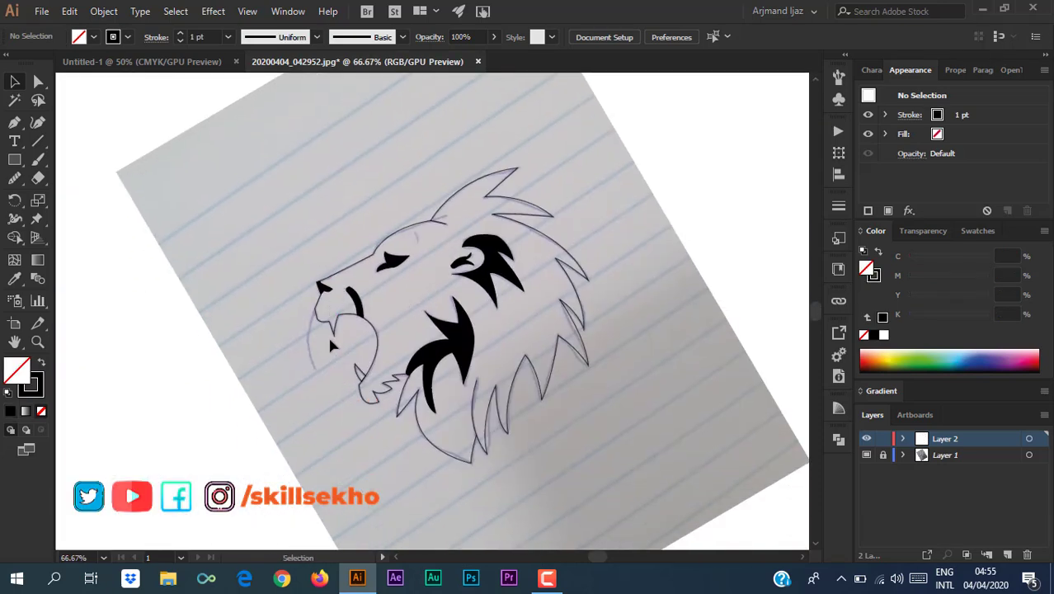
Round the top tip of the upper mane shape with its live-corner widget.
click(490, 266)
key(ctrl+plus)
key(ctrl+plus)
key(ctrl+plus)
key(ctrl+plus)
key(ctrl+plus)
key(a)
click(484, 97)
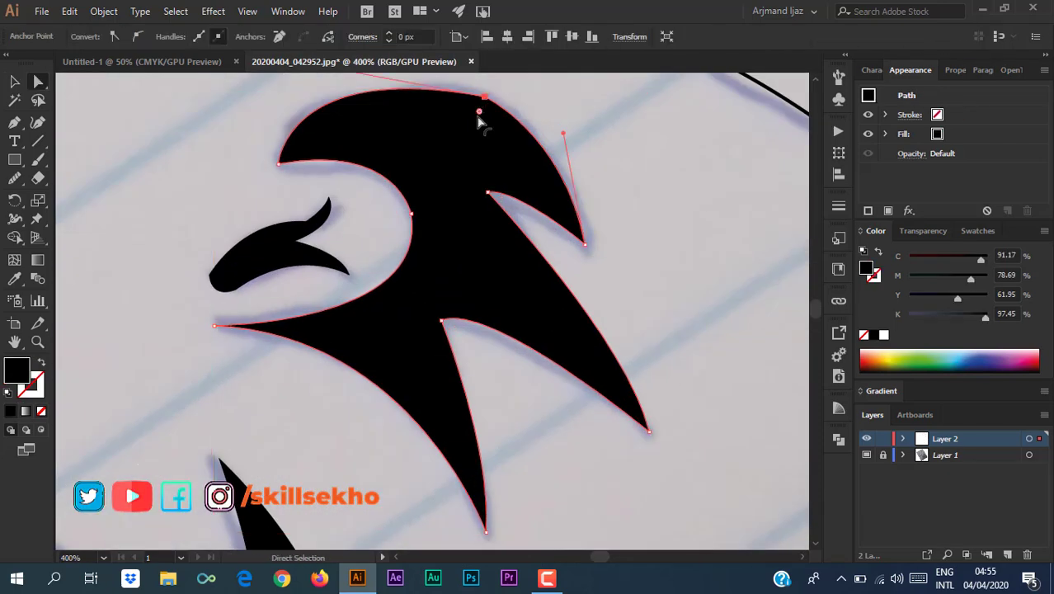
click(224, 139)
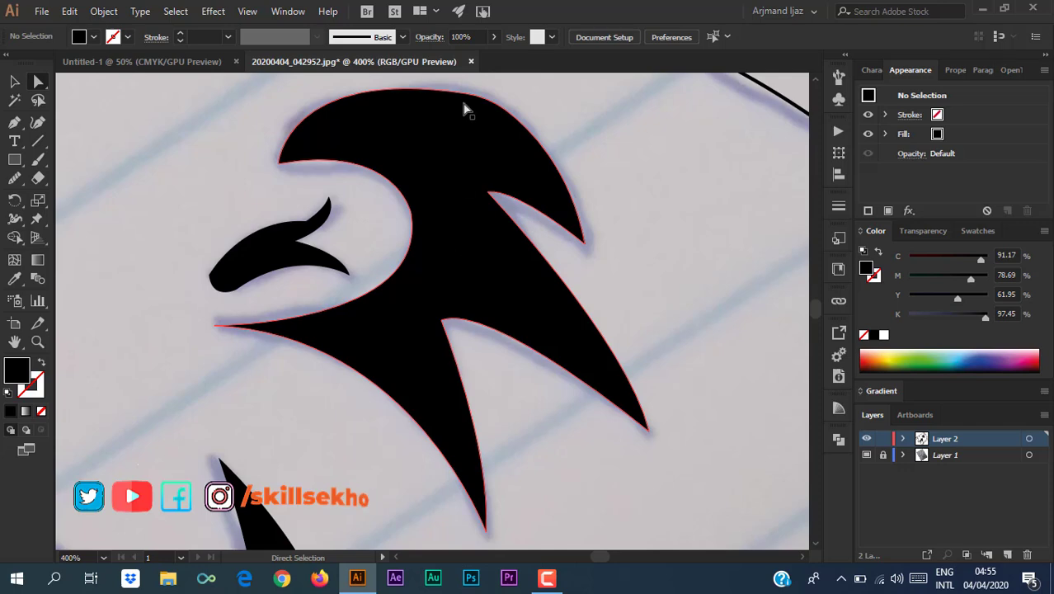
click(478, 98)
drag(475, 113, 435, 217)
click(218, 157)
Select the lion outline and forehead stroke, and reshape the curve at their junction.
key(ctrl+minus)
key(ctrl+minus)
key(ctrl+minus)
key(ctrl+minus)
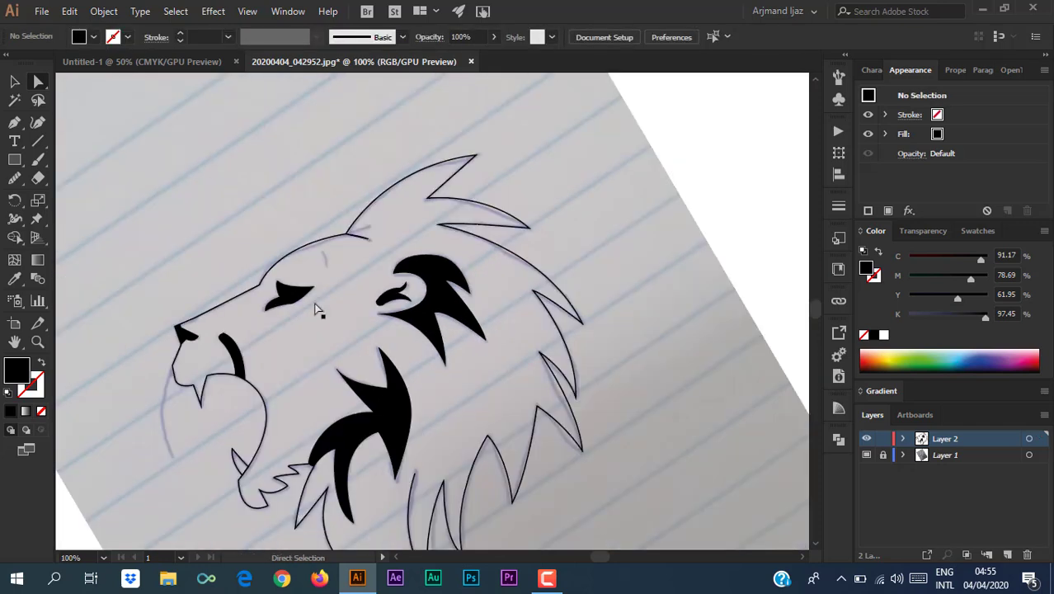
drag(319, 310, 266, 248)
click(371, 362)
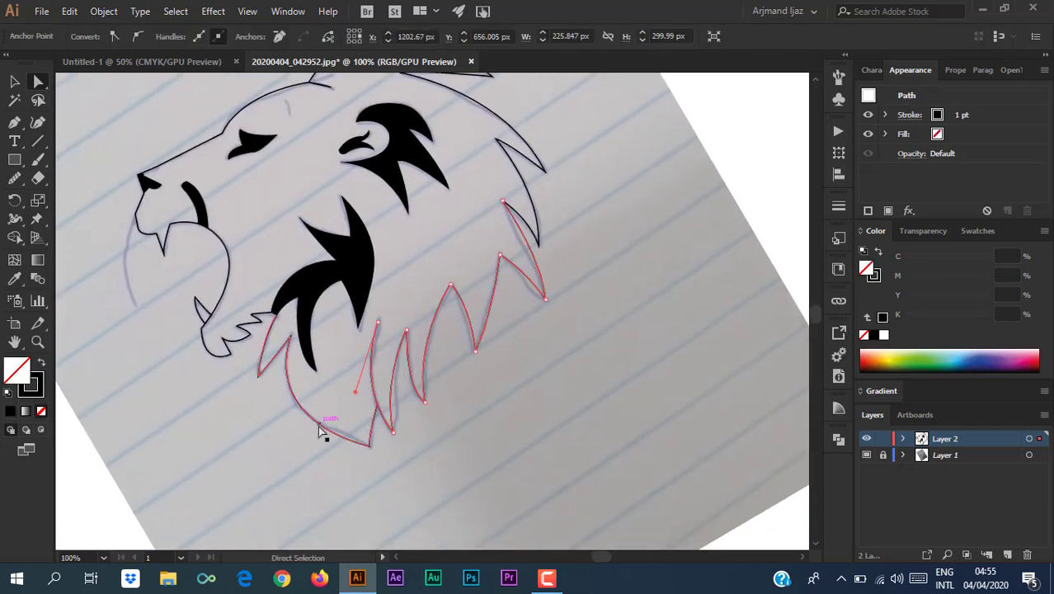
scroll(556, 161, up, 2)
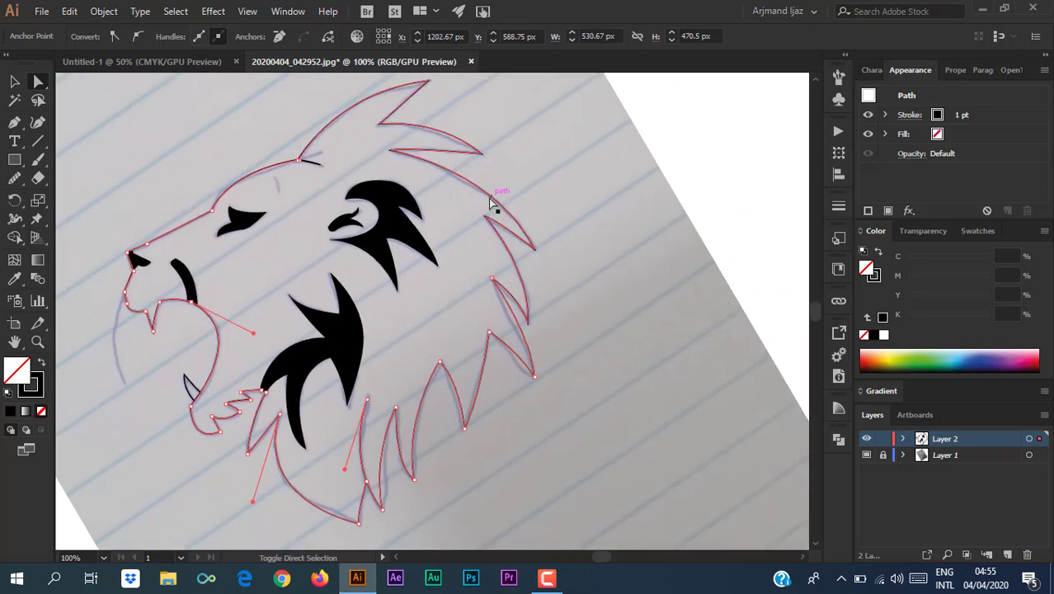
shift+click(319, 166)
drag(290, 180, 355, 149)
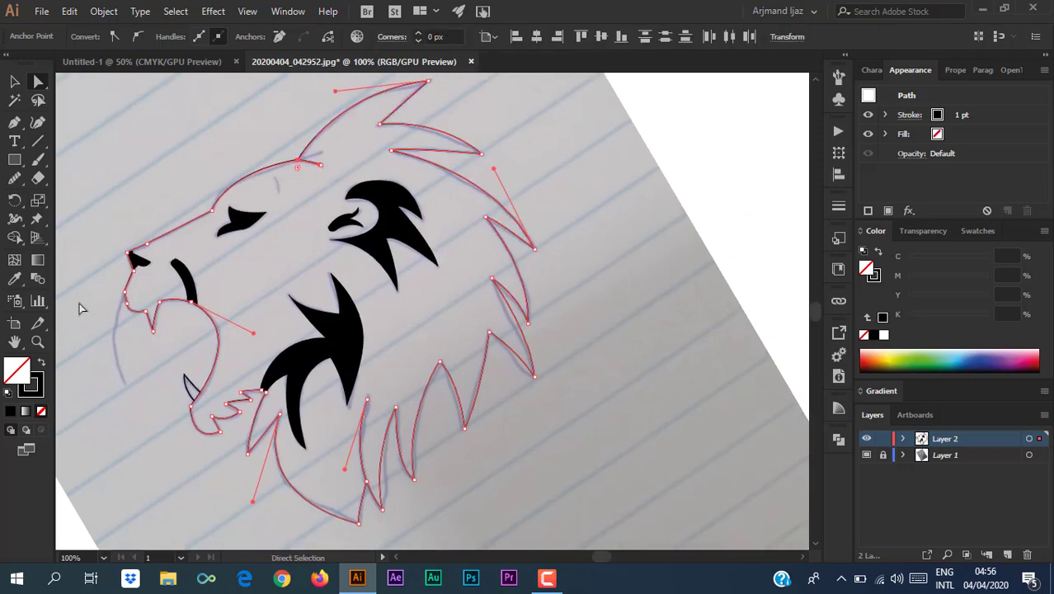
click(14, 81)
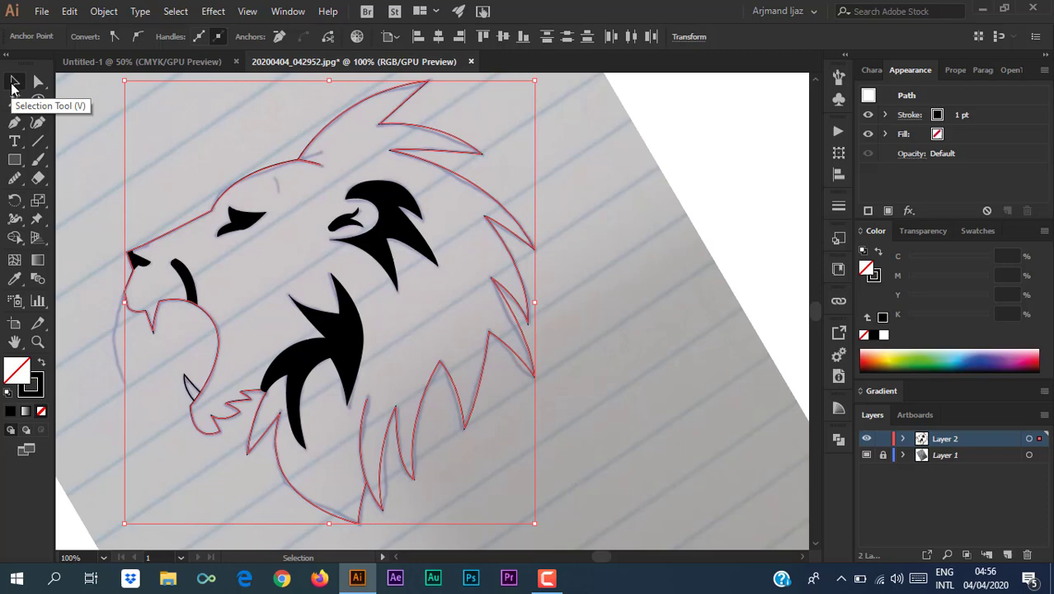
Thicken the lion outline's stroke and set the small tooth path's stroke to 4 pt.
click(36, 389)
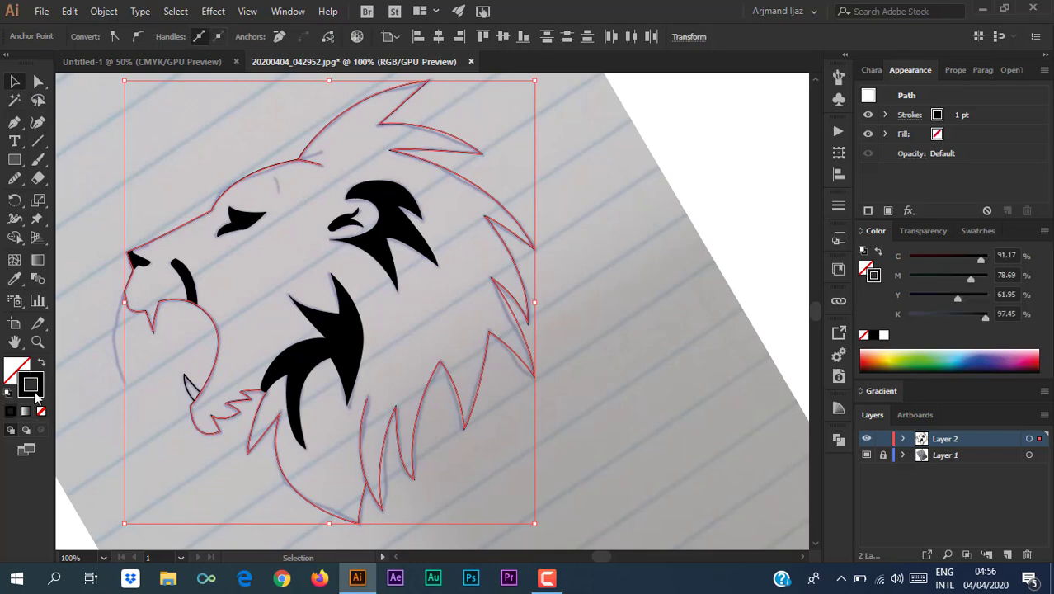
click(884, 115)
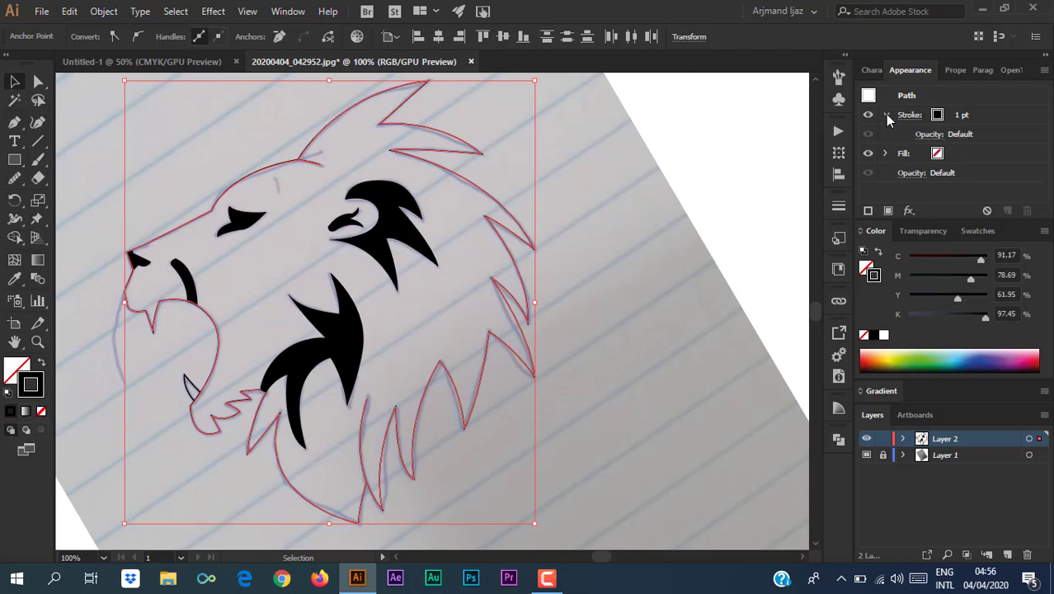
click(961, 114)
click(964, 111)
click(964, 110)
click(965, 111)
click(964, 111)
click(965, 110)
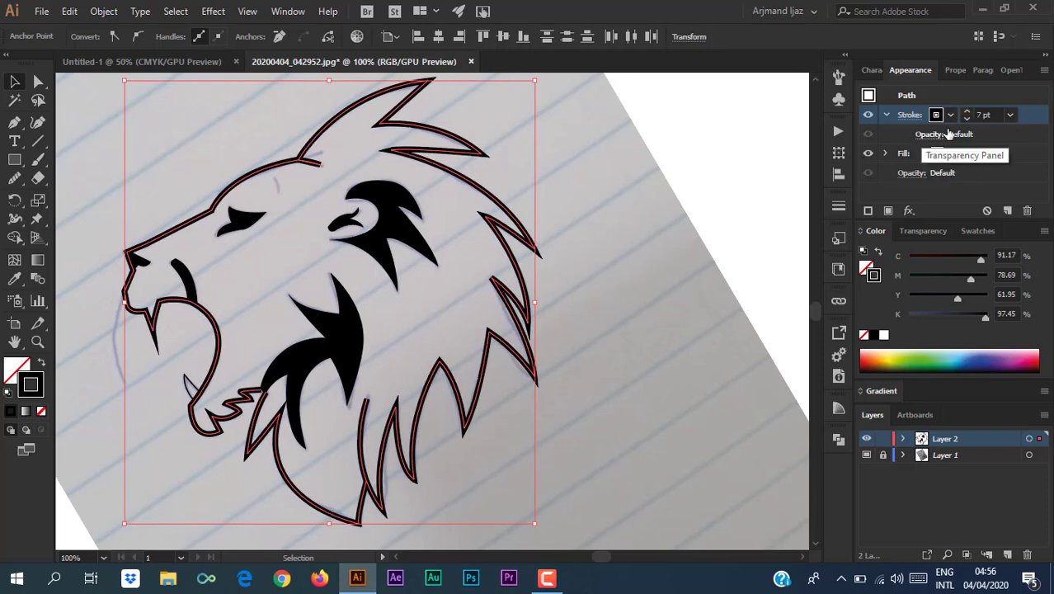
click(652, 194)
click(966, 111)
click(966, 112)
click(966, 111)
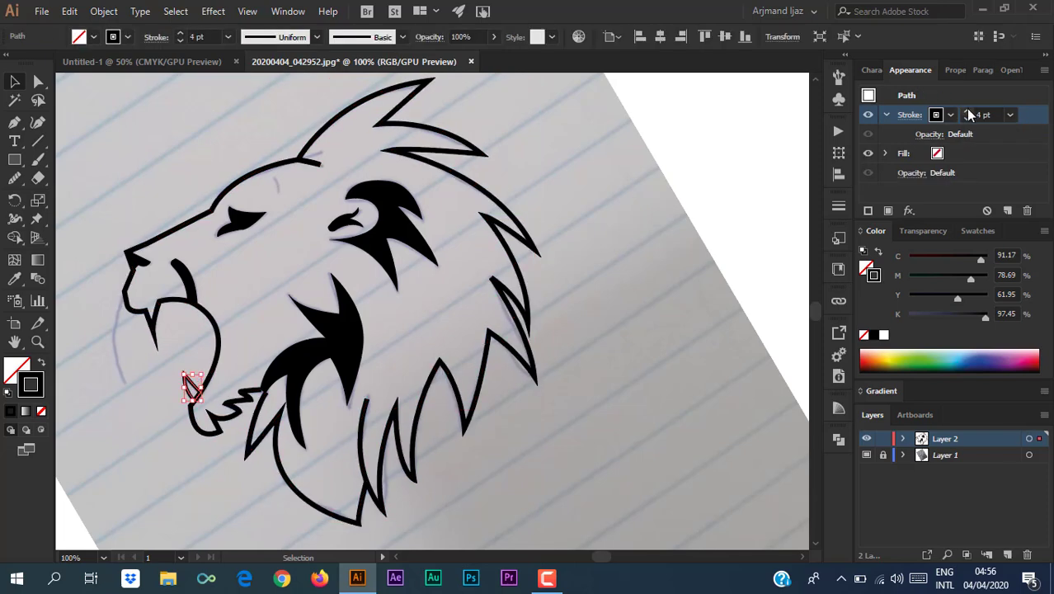
click(682, 269)
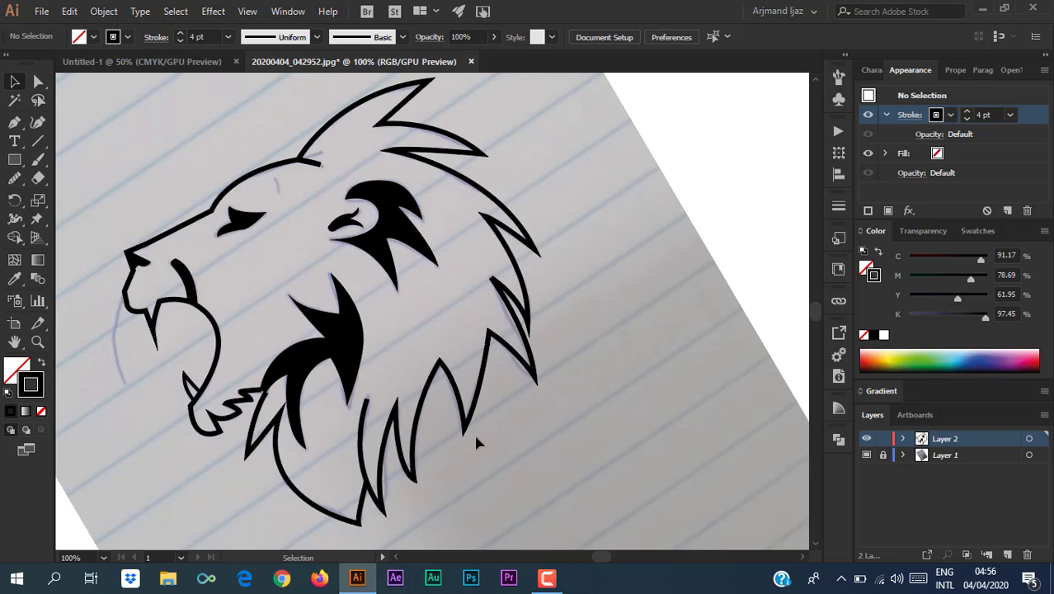
Inspect the small traced paths near the ear on the lion's head.
click(320, 164)
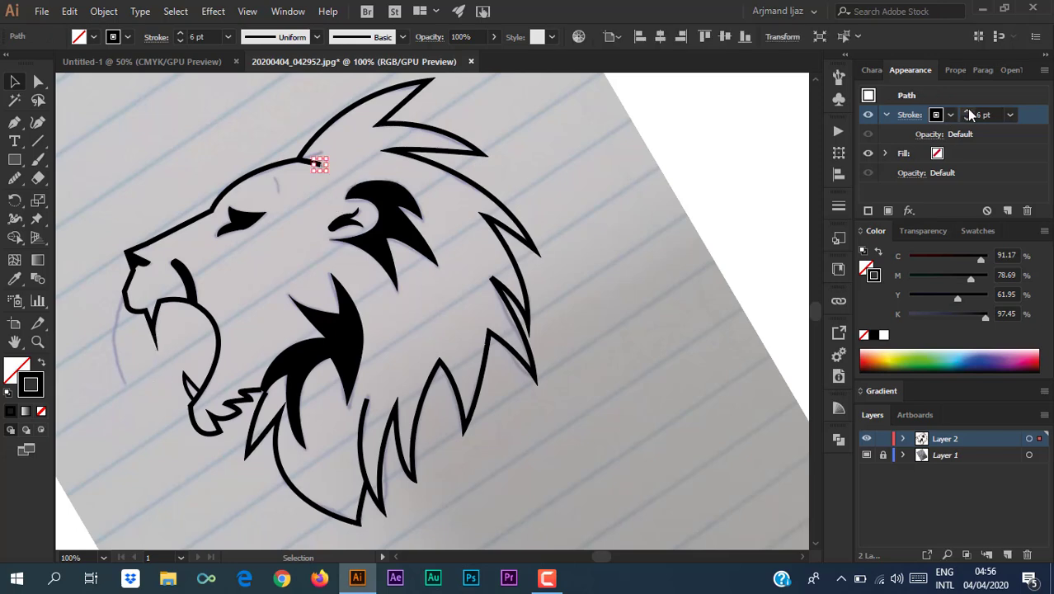
click(193, 155)
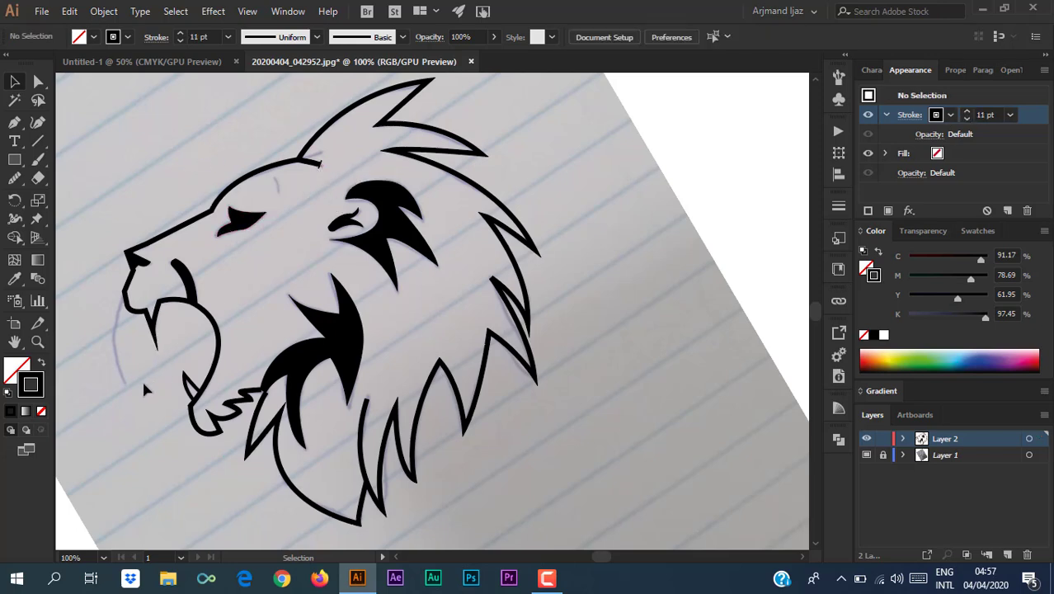
click(316, 167)
click(230, 145)
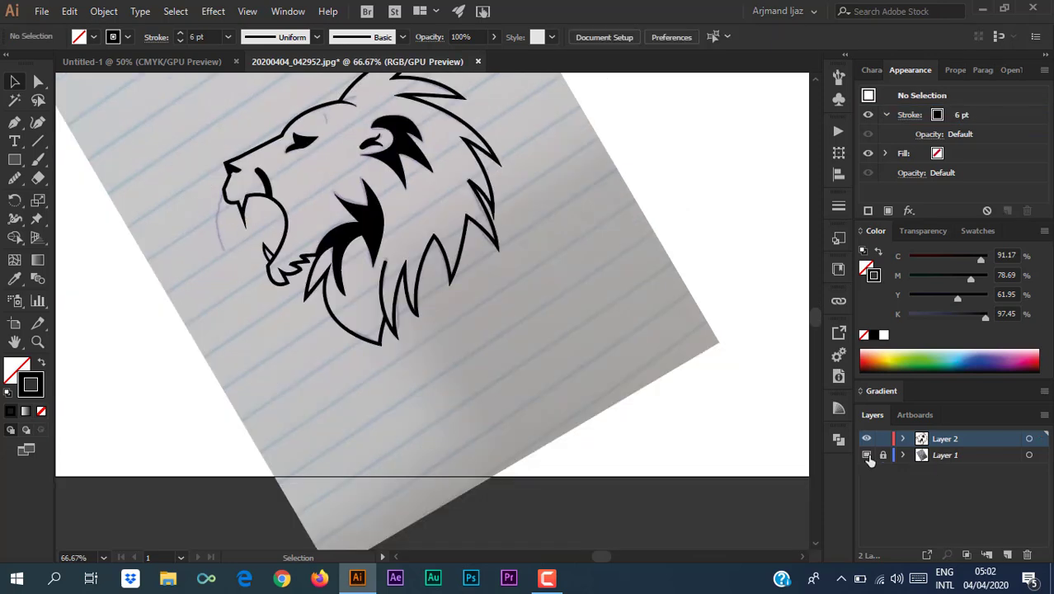
Hide the sketch photo layer and zoom out to show the whole artboard.
click(866, 455)
scroll(596, 359, up, 4)
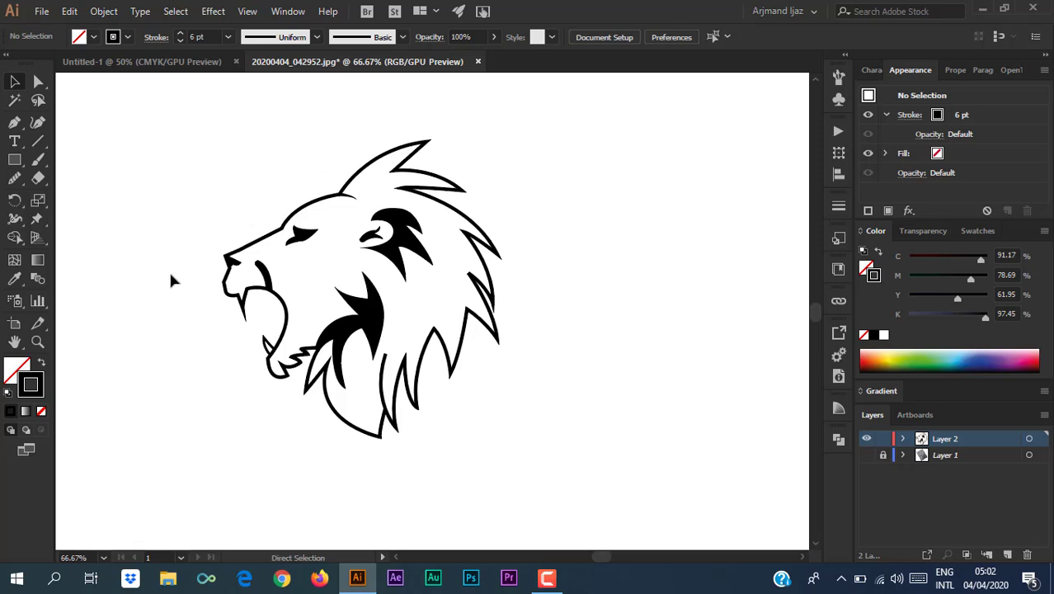
key(ctrl+minus)
key(ctrl+minus)
Draw an artboard-sized rectangle on a new layer with no stroke and a mustard yellow fill.
key(m)
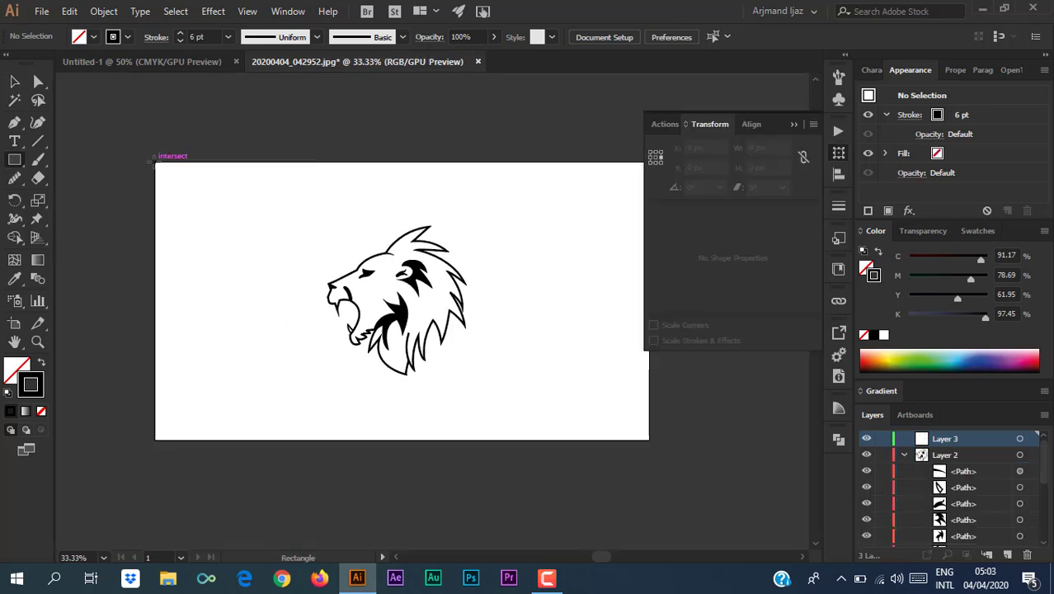
drag(155, 162, 649, 439)
click(794, 125)
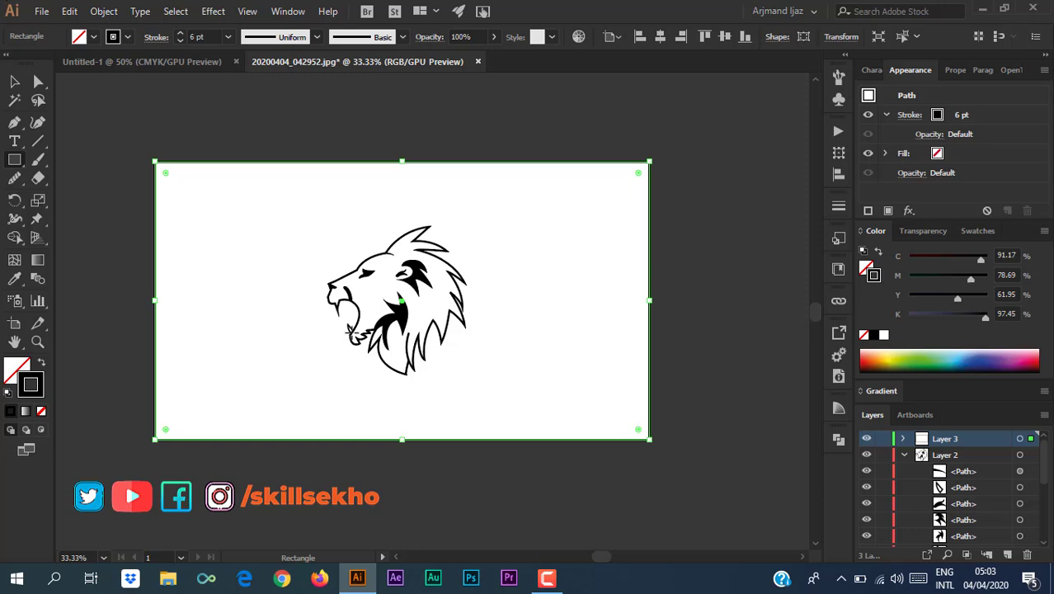
click(864, 334)
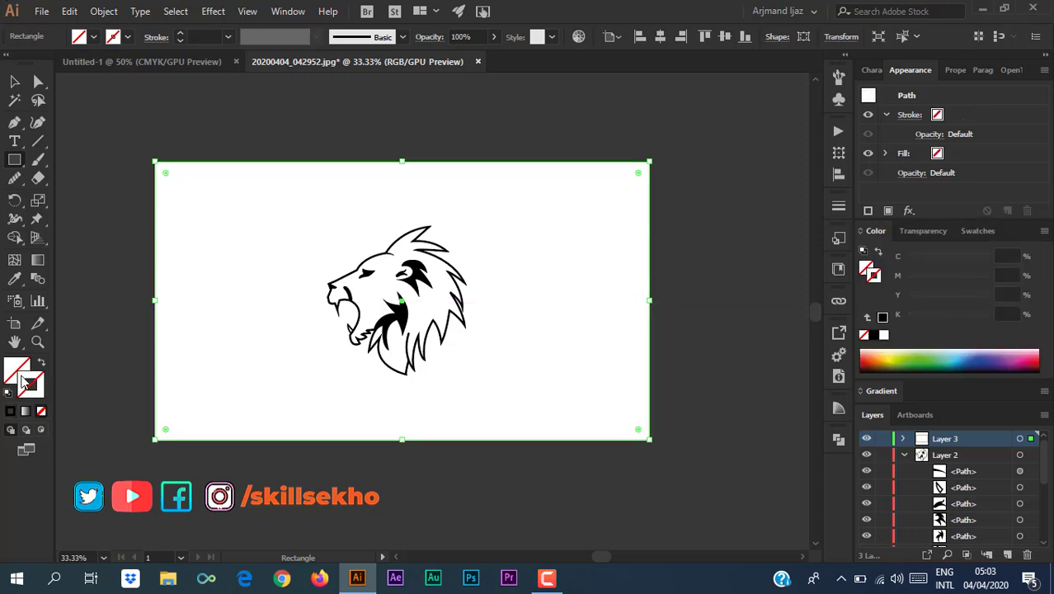
double_click(873, 233)
double_click(873, 232)
click(882, 359)
Move the background layer beneath the lion, brighten the rectangle's yellow, and lock the layer.
click(903, 447)
drag(945, 431, 946, 454)
click(15, 82)
click(74, 188)
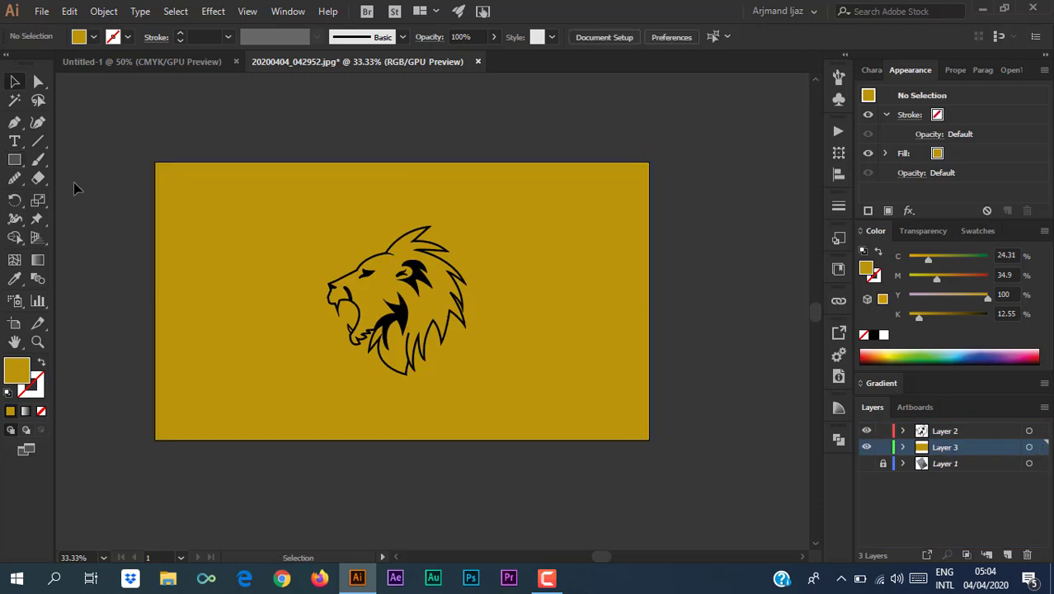
click(222, 216)
click(885, 356)
click(884, 352)
click(882, 447)
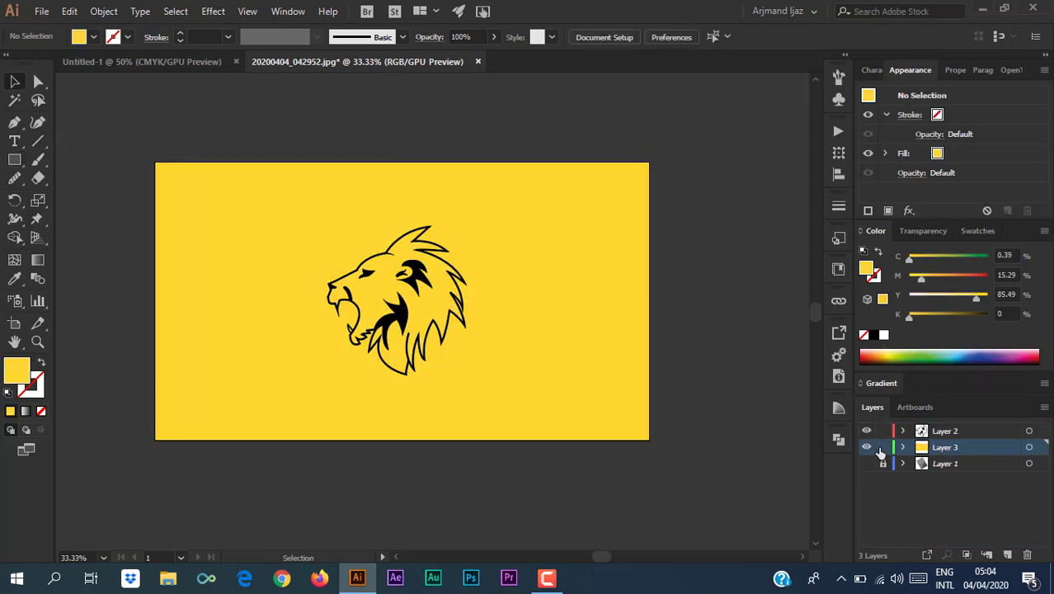
Enlarge the lion drawing about its centre.
click(395, 313)
drag(466, 375, 495, 406)
click(120, 305)
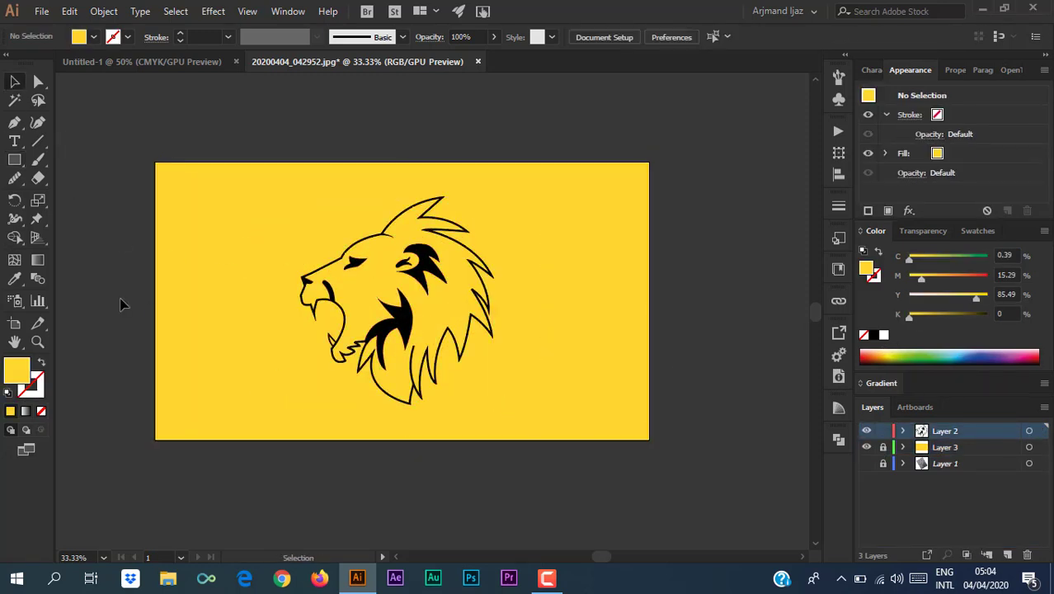
click(427, 390)
click(102, 295)
Shrink the lion slightly and move it higher on the artboard.
click(397, 319)
drag(495, 406, 475, 384)
drag(409, 323, 406, 277)
click(121, 258)
Add a new text layer and place a 130 pt line of text below the lion.
key(t)
click(924, 449)
click(1008, 554)
click(699, 451)
key(ctrl+z)
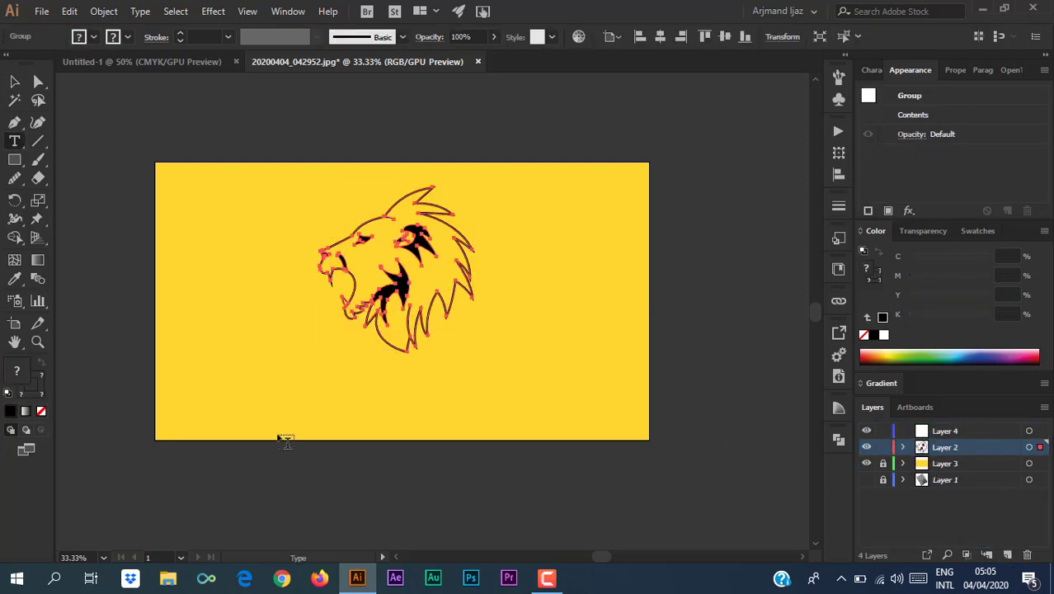
click(329, 400)
click(691, 34)
click(691, 33)
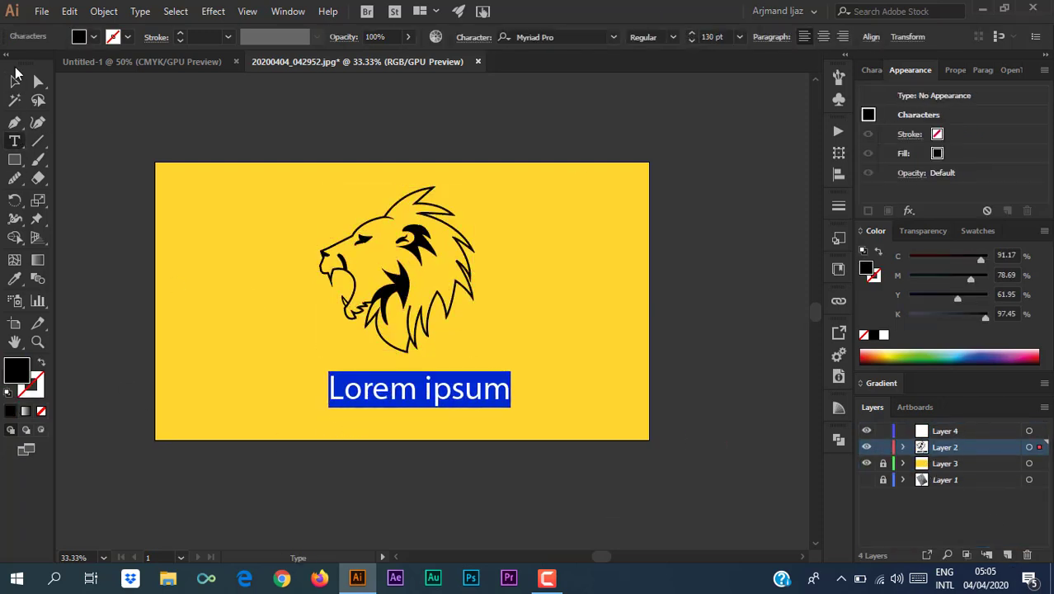
click(838, 174)
key(Escape)
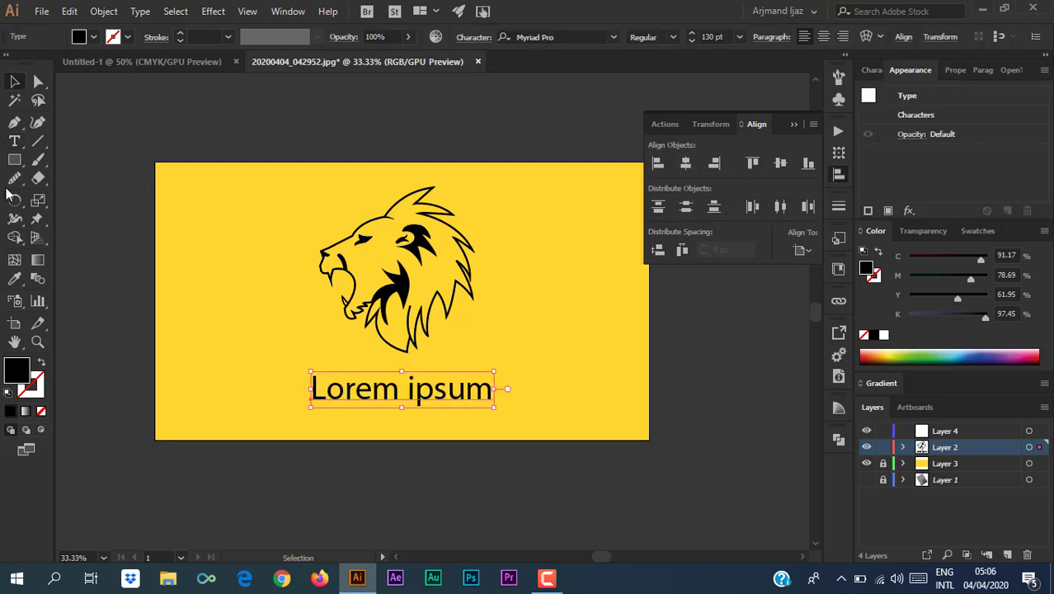
Replace the placeholder with 'YOUR TEXT' and set its font to Montserrat.
triple_click(399, 395)
text(your)
key(BackSpace)
key(BackSpace)
key(BackSpace)
key(BackSpace)
key(BackSpace)
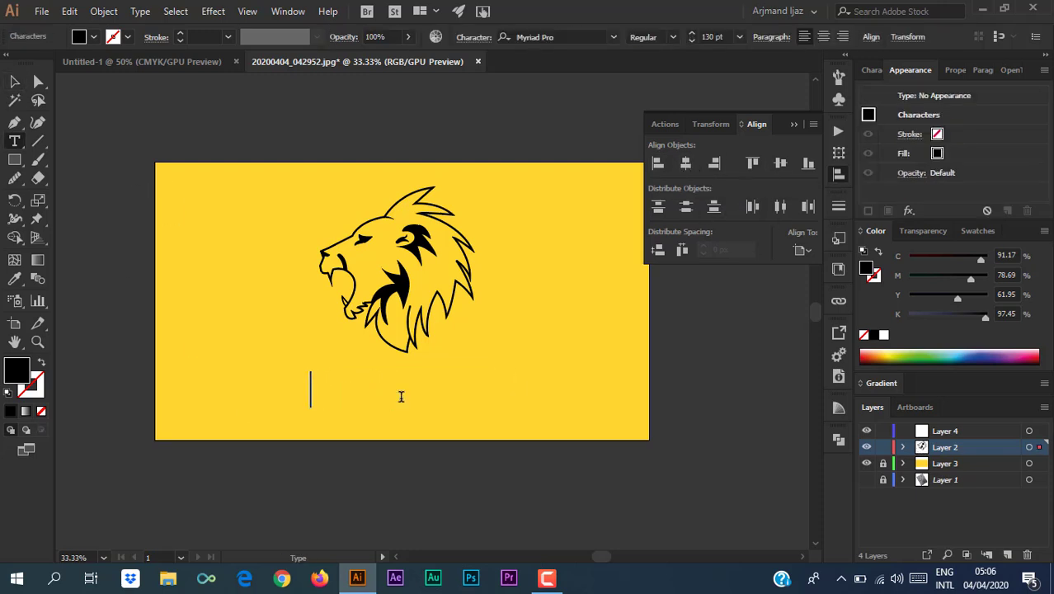
text(YOUR TEXT)
key(ctrl+a)
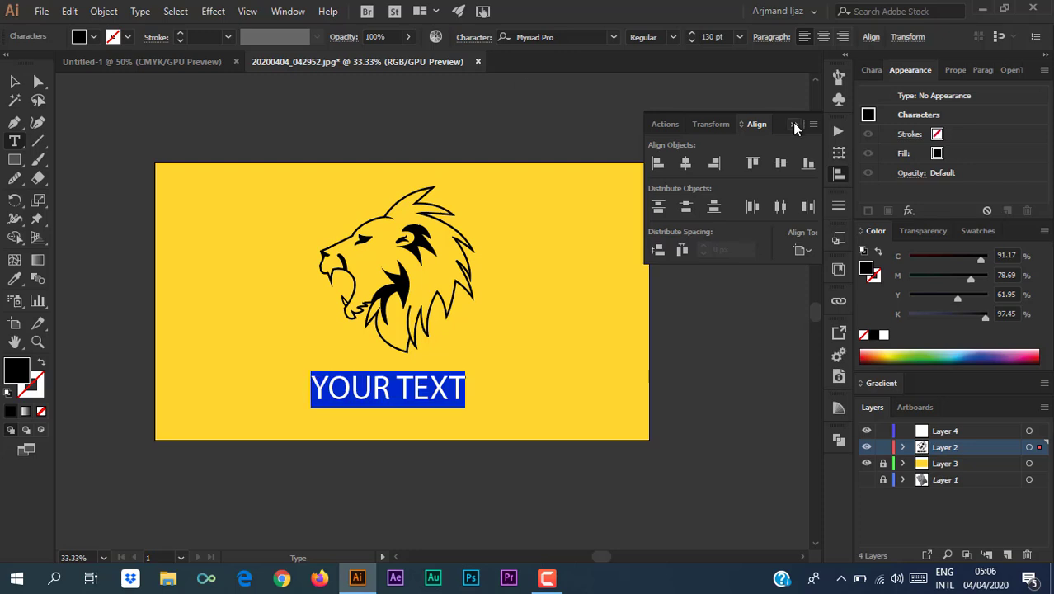
click(614, 36)
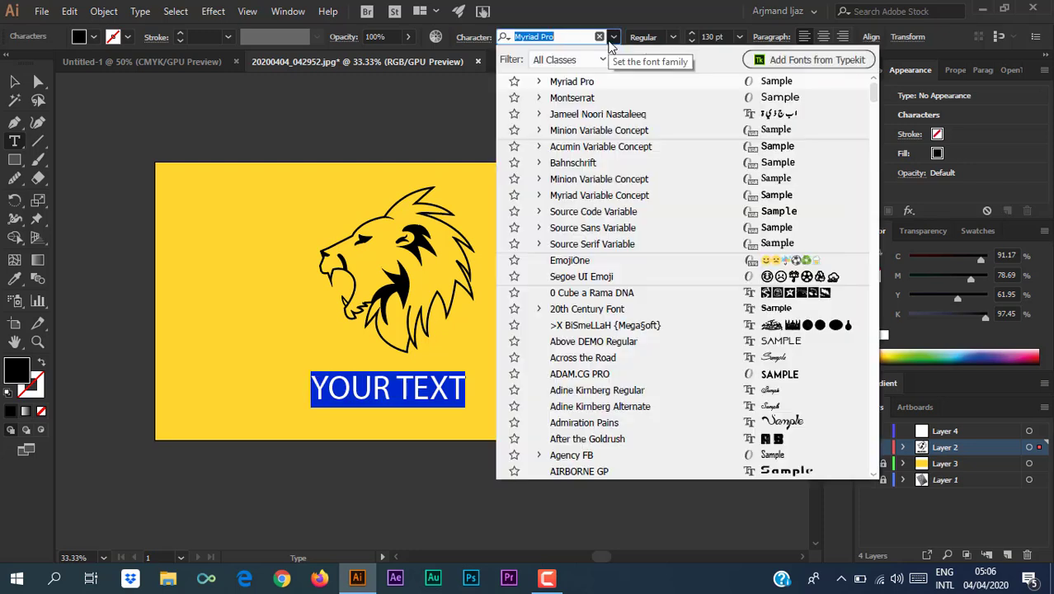
click(565, 102)
Position the YOUR TEXT caption centred beneath the lion.
click(839, 173)
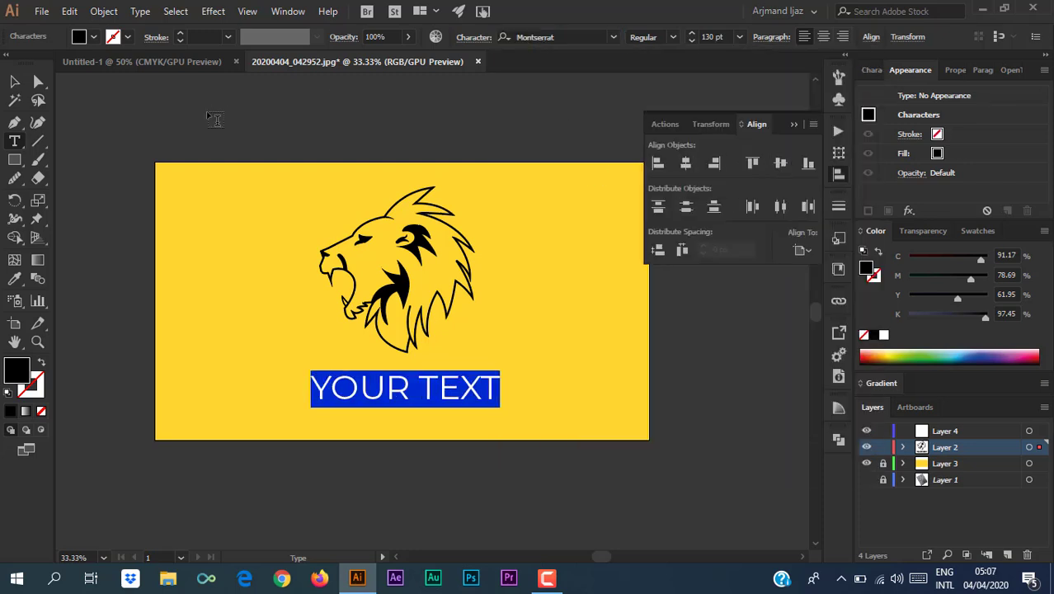
click(14, 81)
drag(440, 376, 437, 375)
click(82, 360)
click(355, 396)
Unlock the background and adjust its yellow and black sliders for a richer yellow.
click(285, 349)
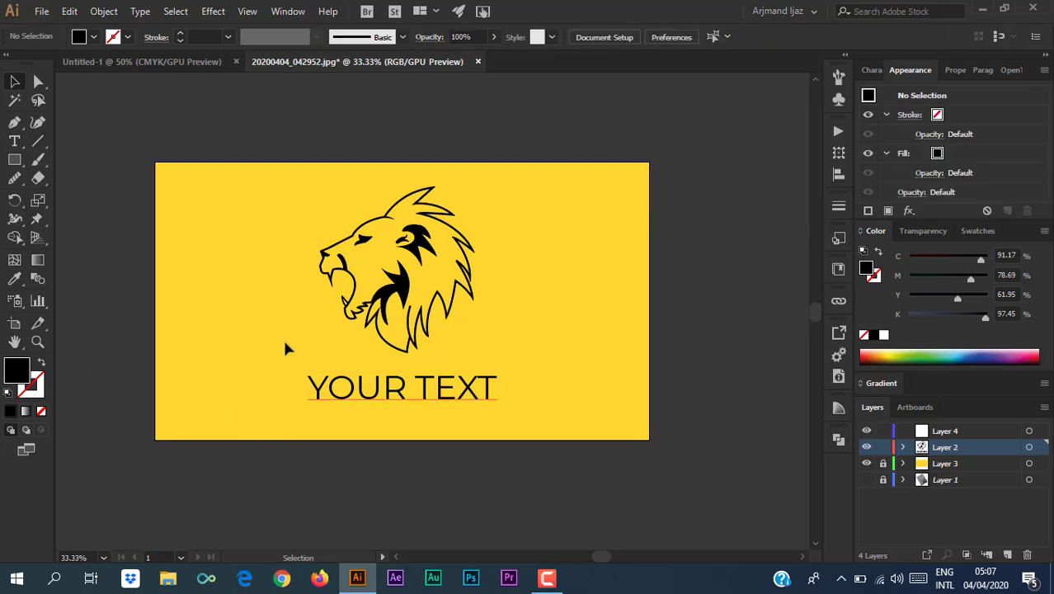
click(882, 463)
click(1029, 464)
mouse_move(975, 298)
mouse_down()
mouse_move(997, 302)
mouse_move(978, 300)
mouse_up()
click(715, 289)
click(606, 289)
drag(909, 318, 908, 319)
click(713, 289)
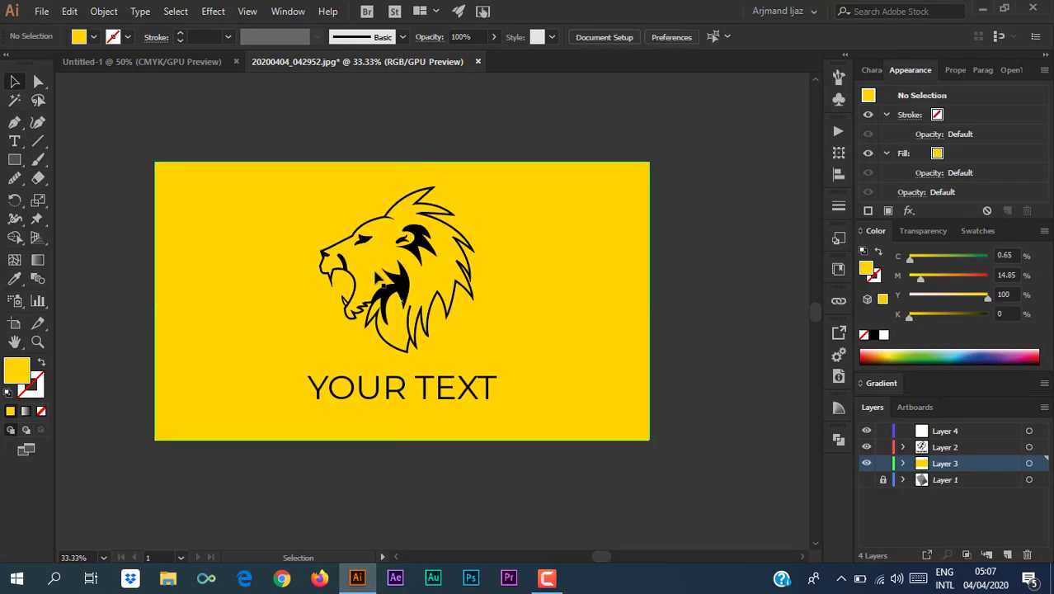
Ungroup the lion drawing into separate pieces.
click(392, 299)
right_click(403, 282)
click(445, 394)
click(115, 272)
click(370, 224)
shift+click(445, 224)
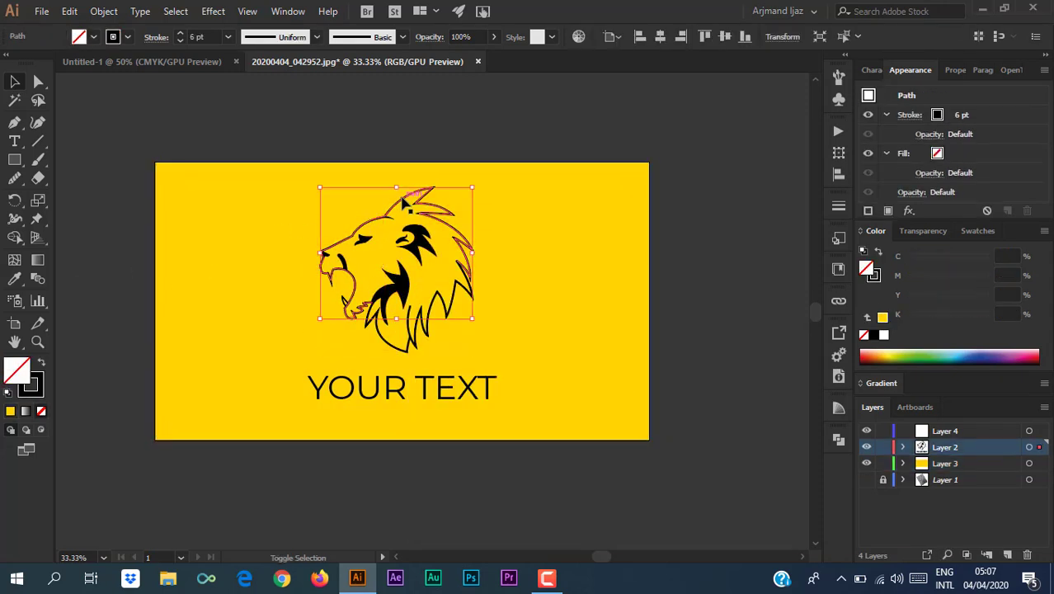
Set the stroke of three lion outline paths to dark grey 404040.
shift+click(456, 285)
shift+click(382, 331)
shift+click(342, 302)
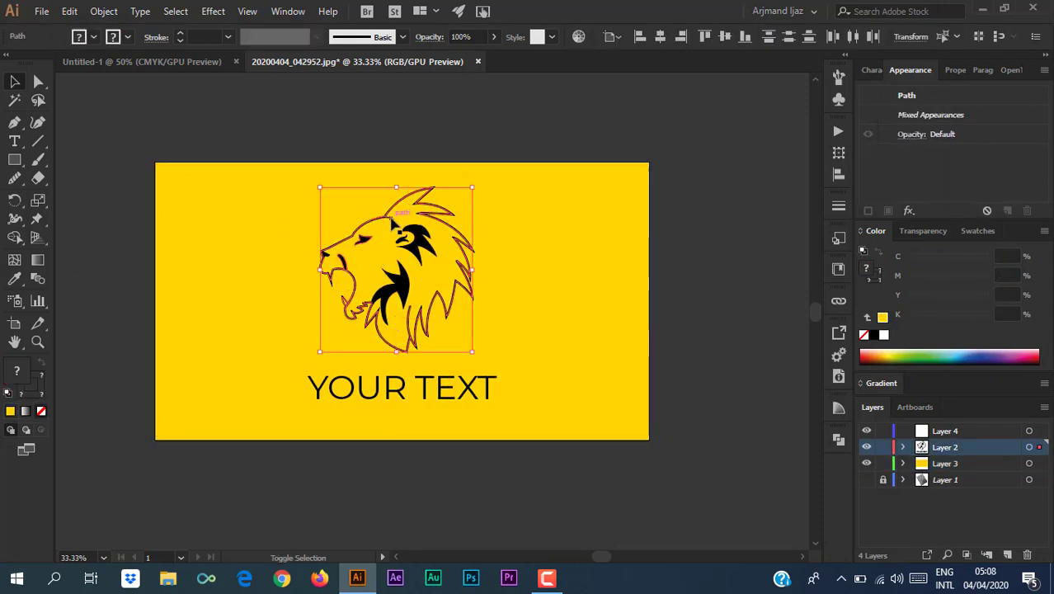
double_click(39, 397)
key(Return)
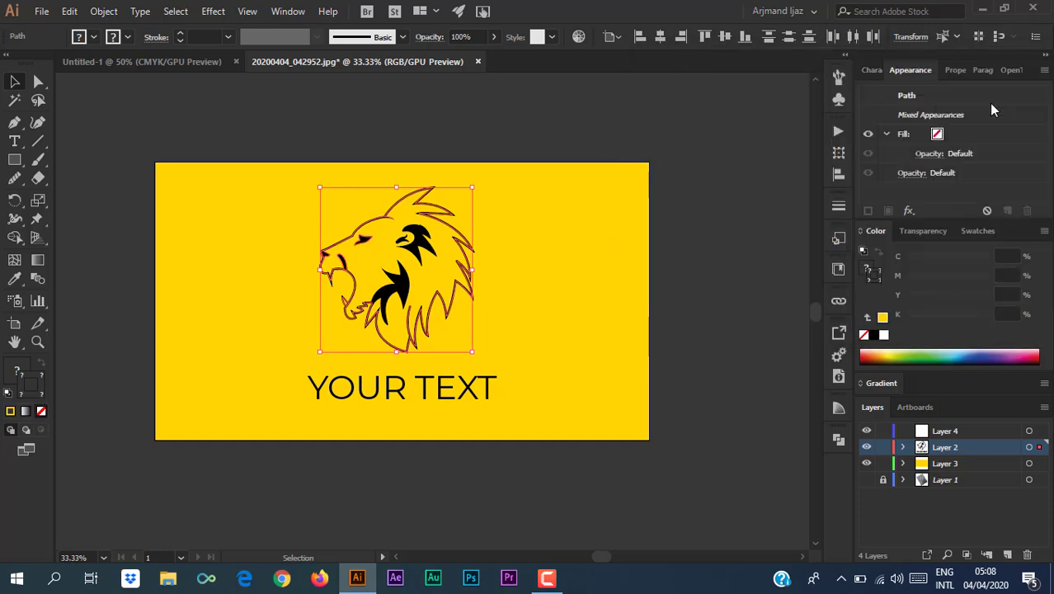
click(111, 173)
Give the lion's eye shape a dark grey fill with no outline.
click(362, 237)
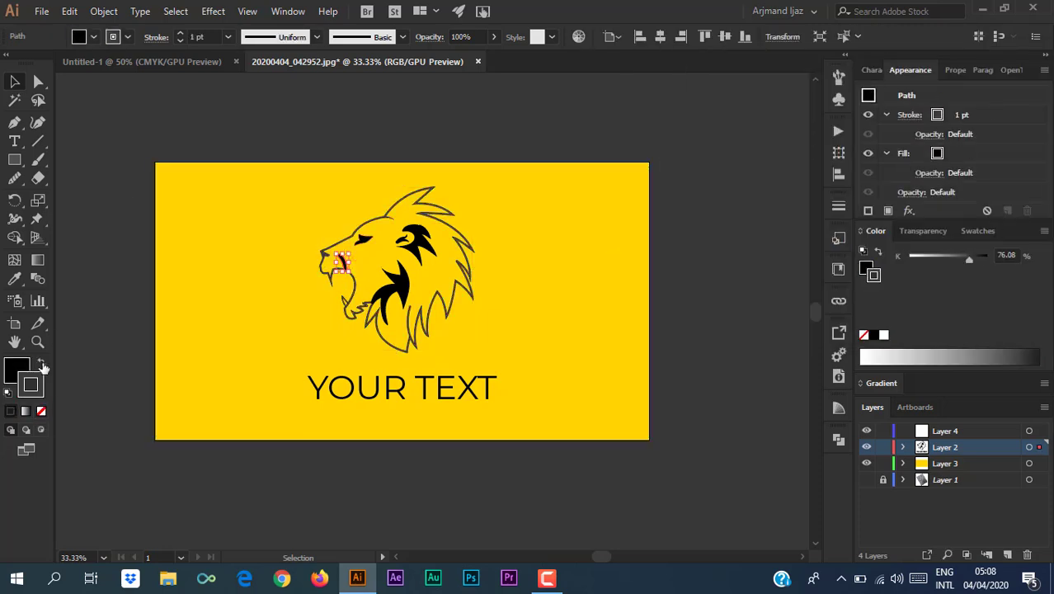
click(41, 362)
click(41, 410)
key(ctrl+z)
key(ctrl+z)
click(38, 394)
click(41, 410)
key(ctrl+z)
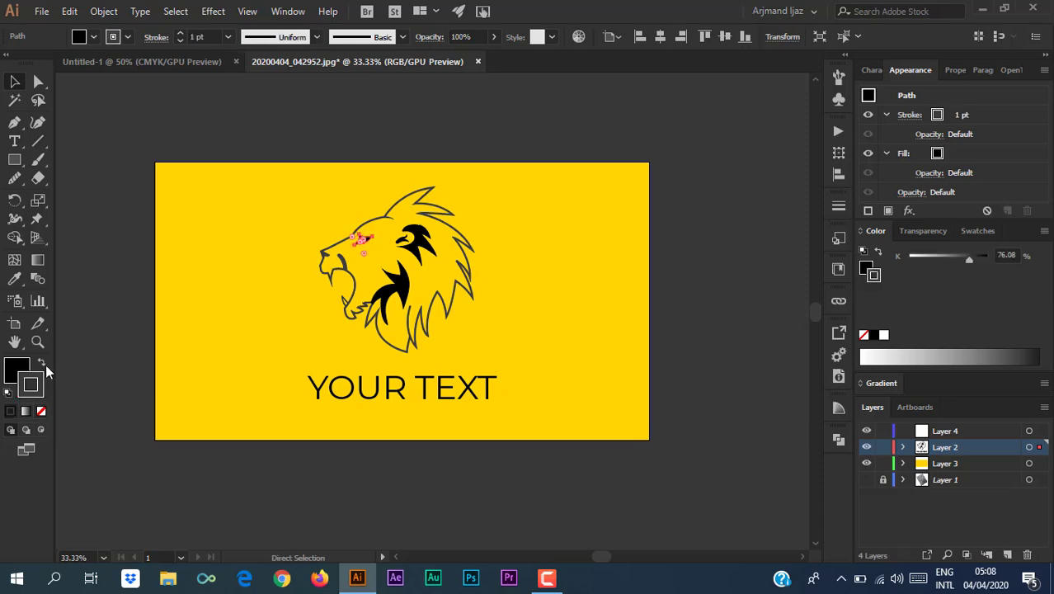
click(42, 363)
click(41, 410)
Use the Eyedropper to copy the eye's dark grey onto the mane shapes and ear path.
click(421, 238)
shift+click(400, 286)
key(i)
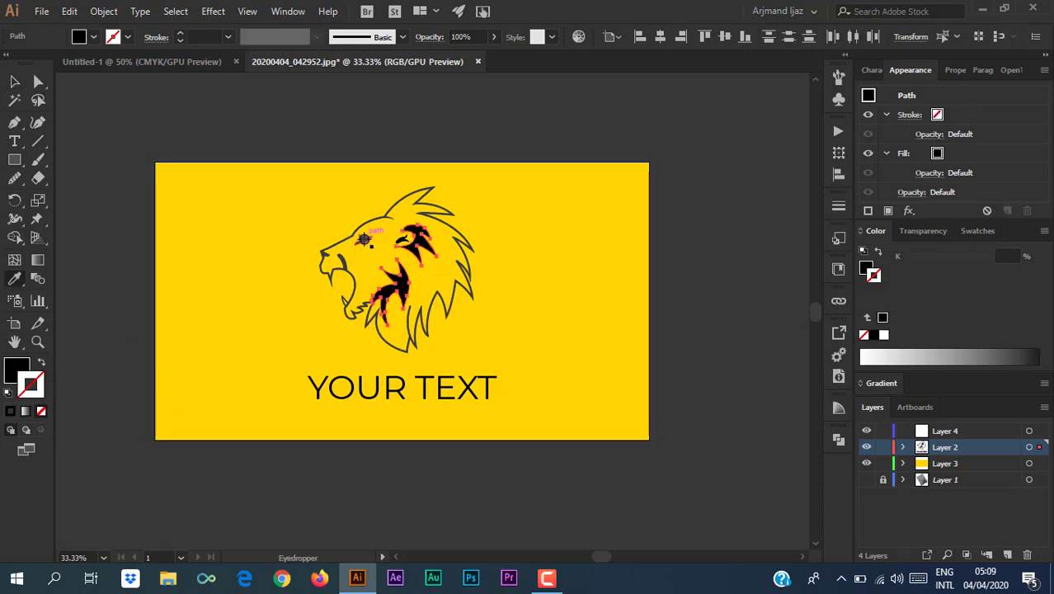
click(363, 239)
key(v)
click(363, 132)
click(402, 240)
key(i)
click(417, 246)
key(v)
click(111, 214)
Recolour the background rectangle to yellow FFD52E, then zoom to fit the whole artboard.
key(ctrl+equal)
key(ctrl+equal)
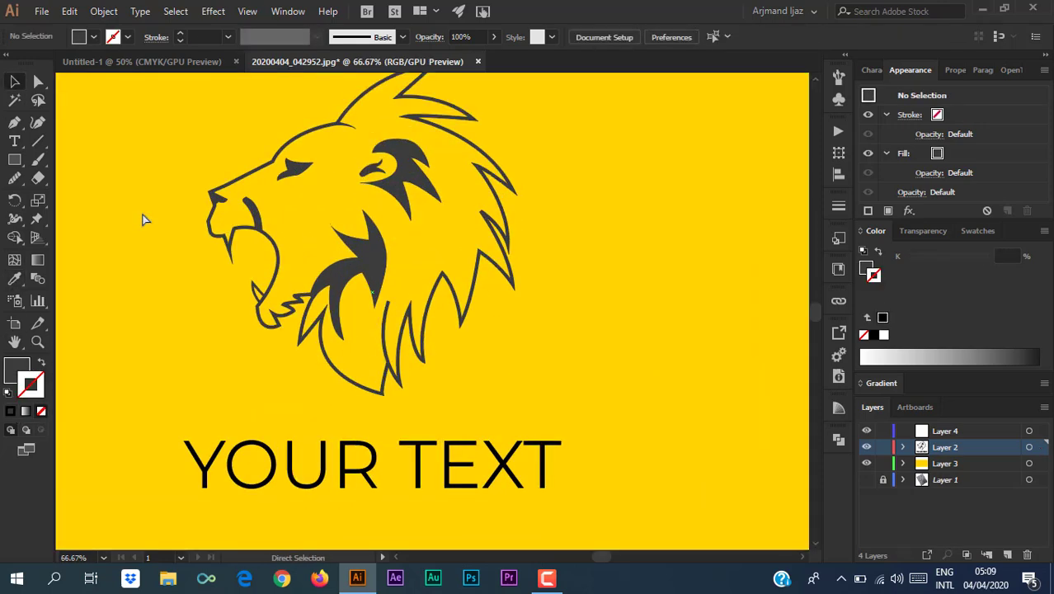
drag(150, 215, 198, 263)
key(ctrl+minus)
key(ctrl+minus)
click(198, 262)
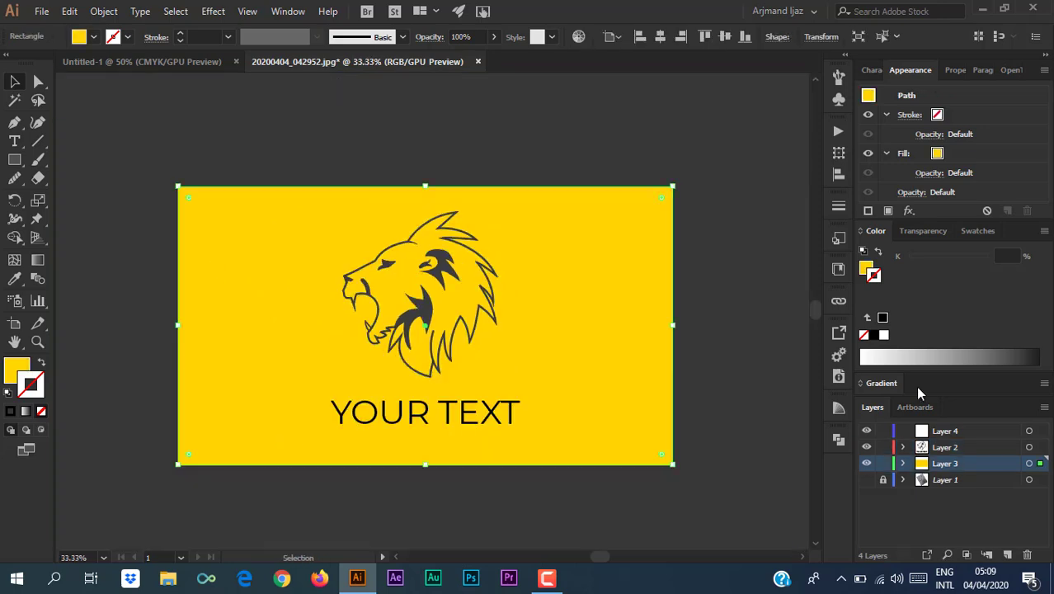
drag(894, 357, 886, 353)
click(112, 157)
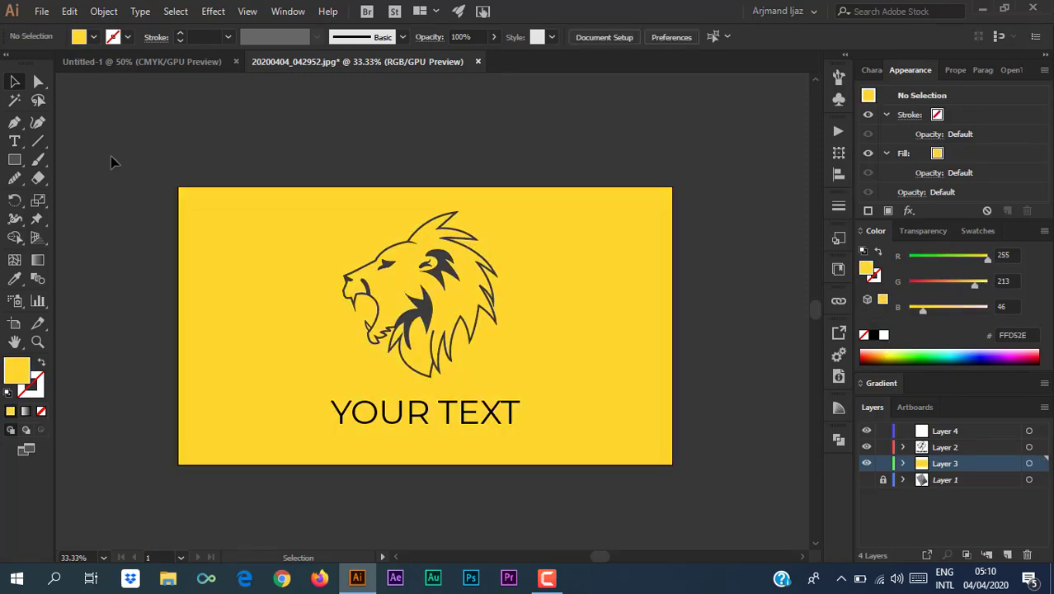
key(ctrl+0)
click(330, 439)
click(200, 86)
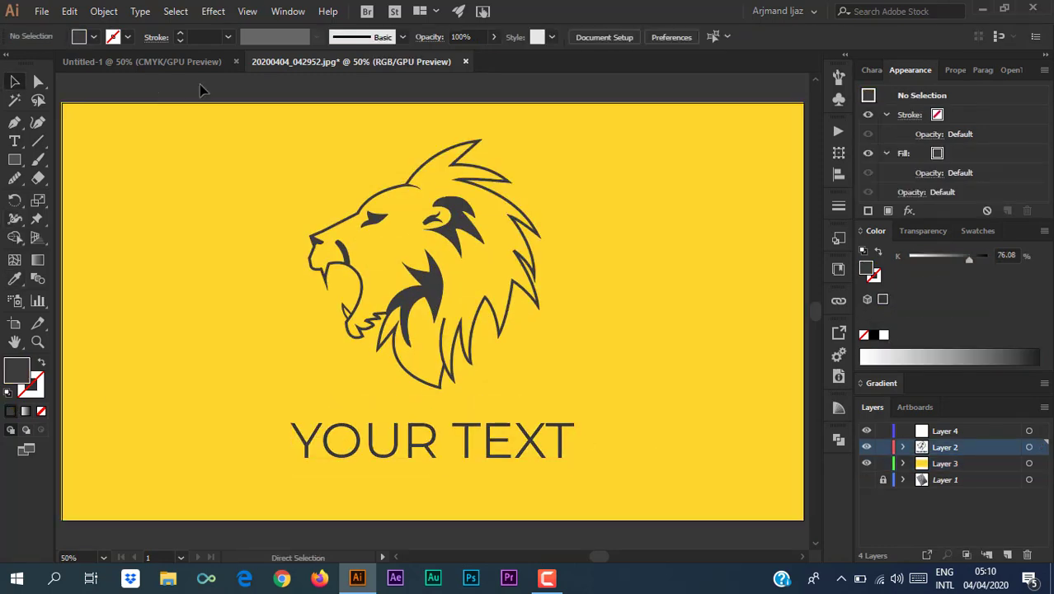